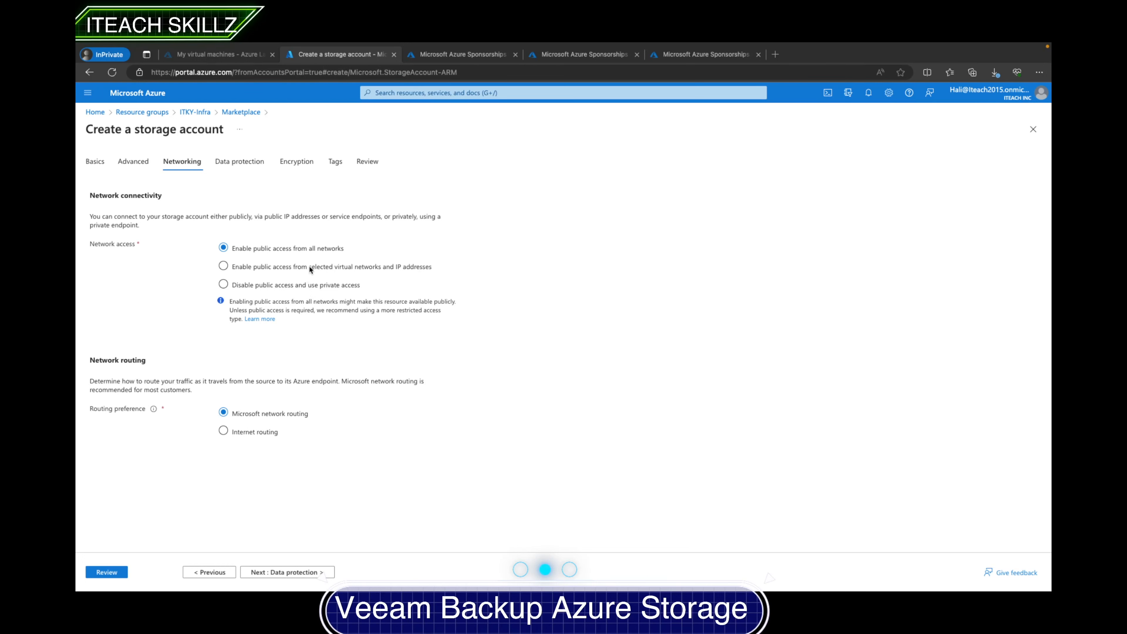
# - Try to restrict network access to selected virtual networks and IP addresses and choose a virtual network
pyautogui.press('Tab')
pyautogui.click(224, 266)
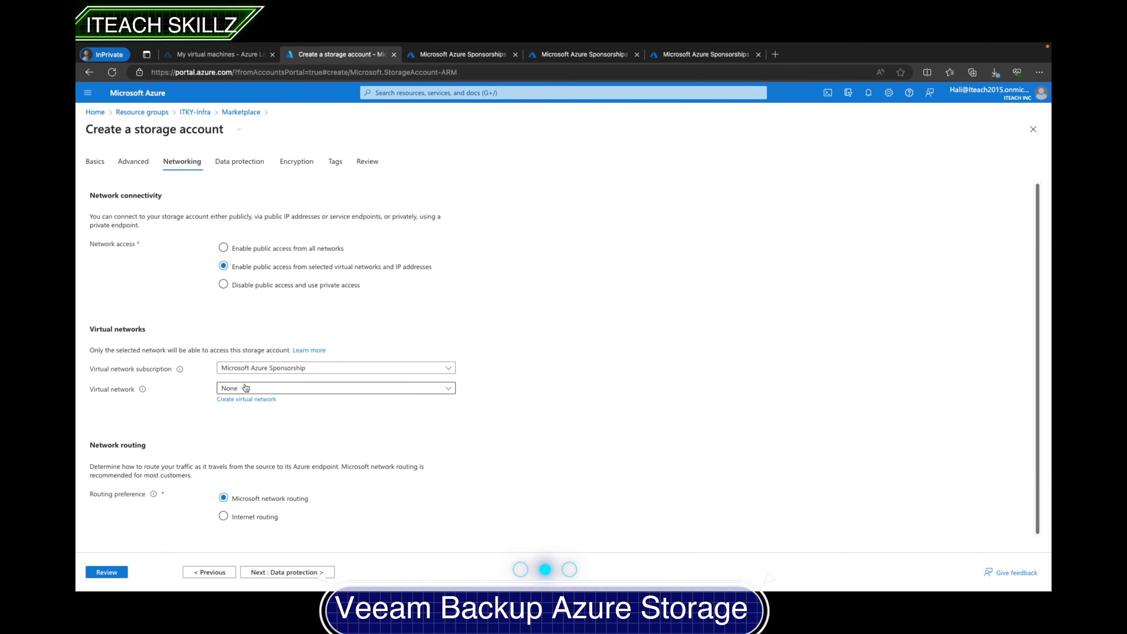
pyautogui.click(250, 389)
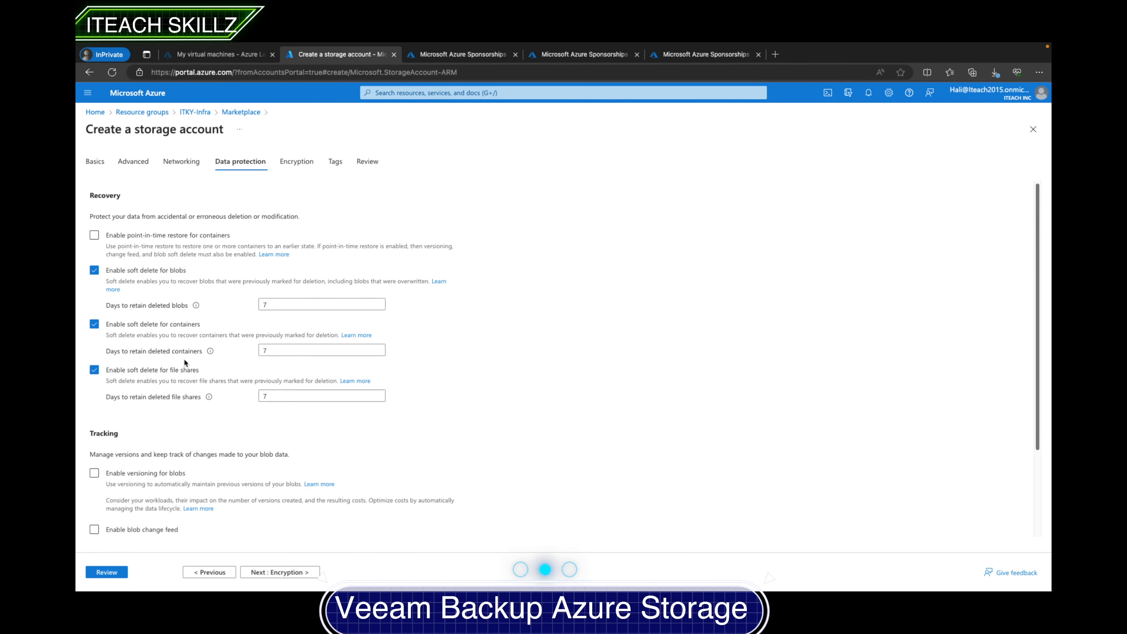
# - Step through the Data protection, Encryption and Tags tabs of the storage account wizard to the Review tab
pyautogui.click(260, 573)
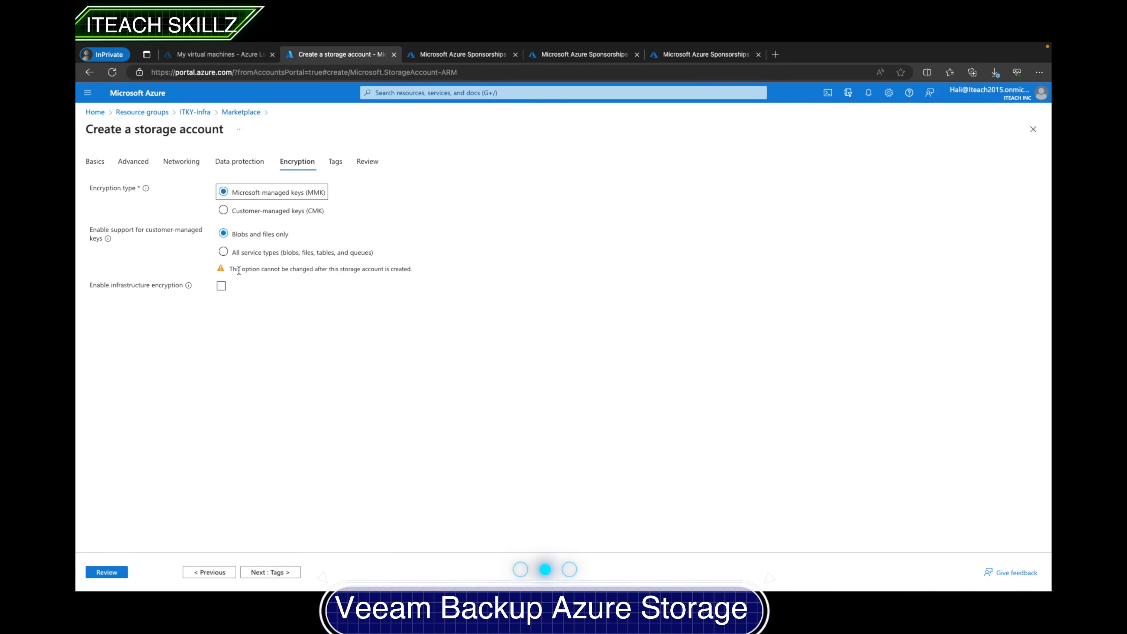
pyautogui.click(189, 286)
pyautogui.click(258, 572)
pyautogui.click(218, 573)
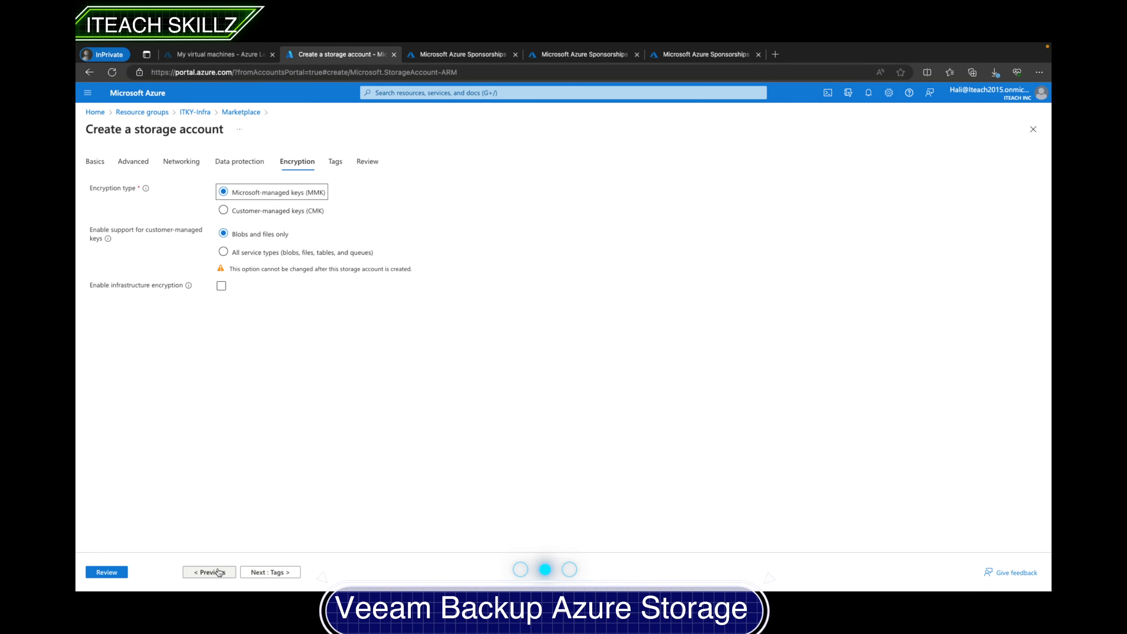
pyautogui.click(259, 574)
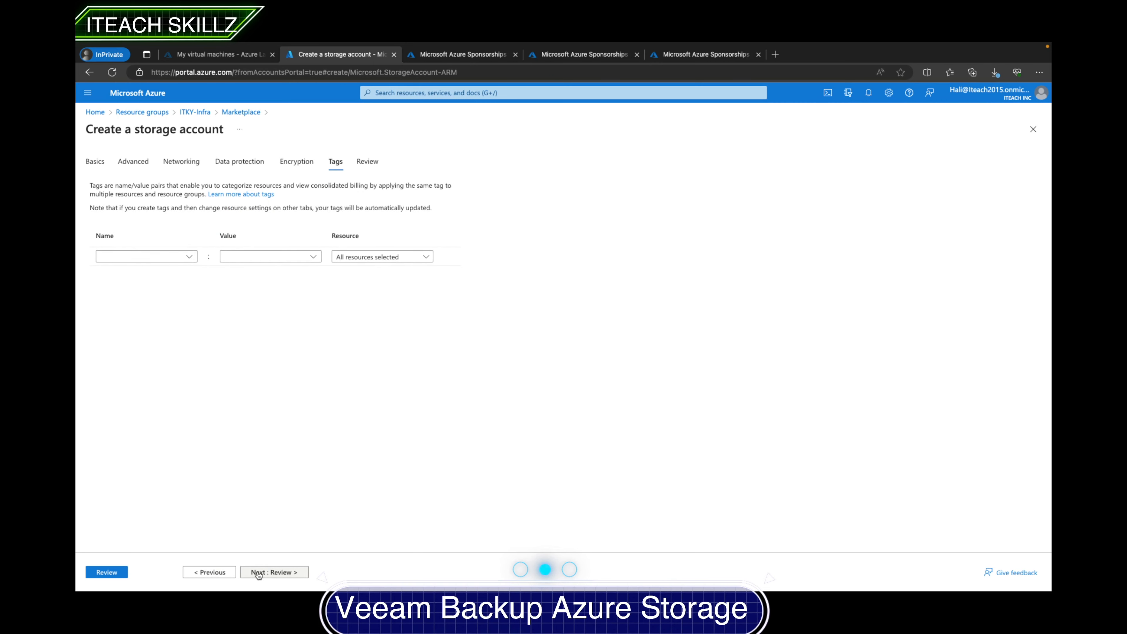
pyautogui.click(224, 571)
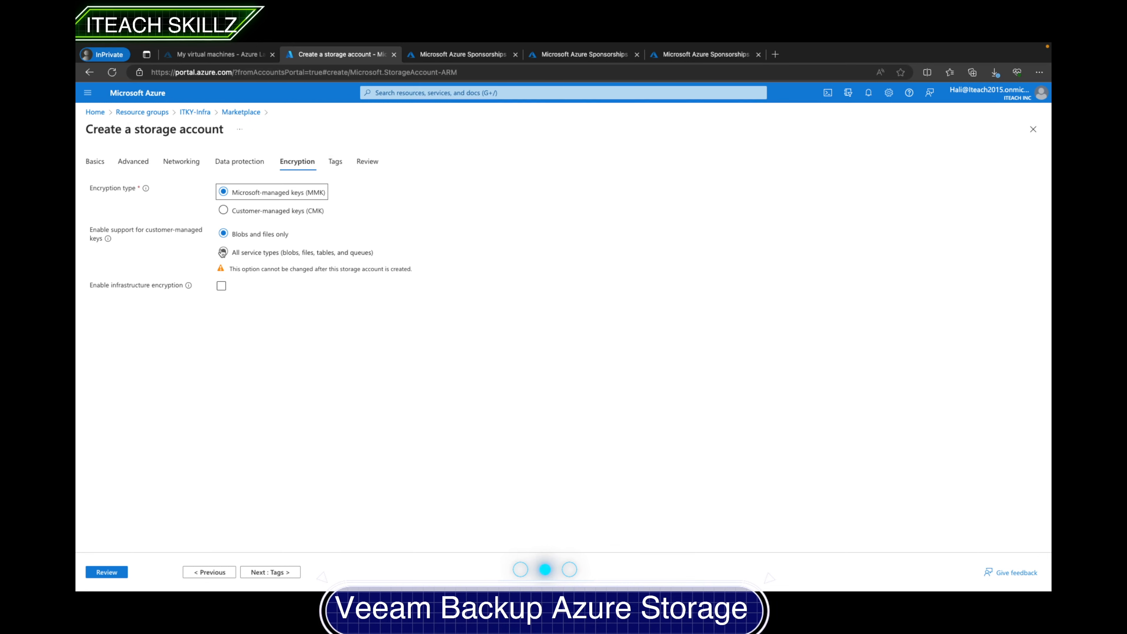
pyautogui.click(262, 571)
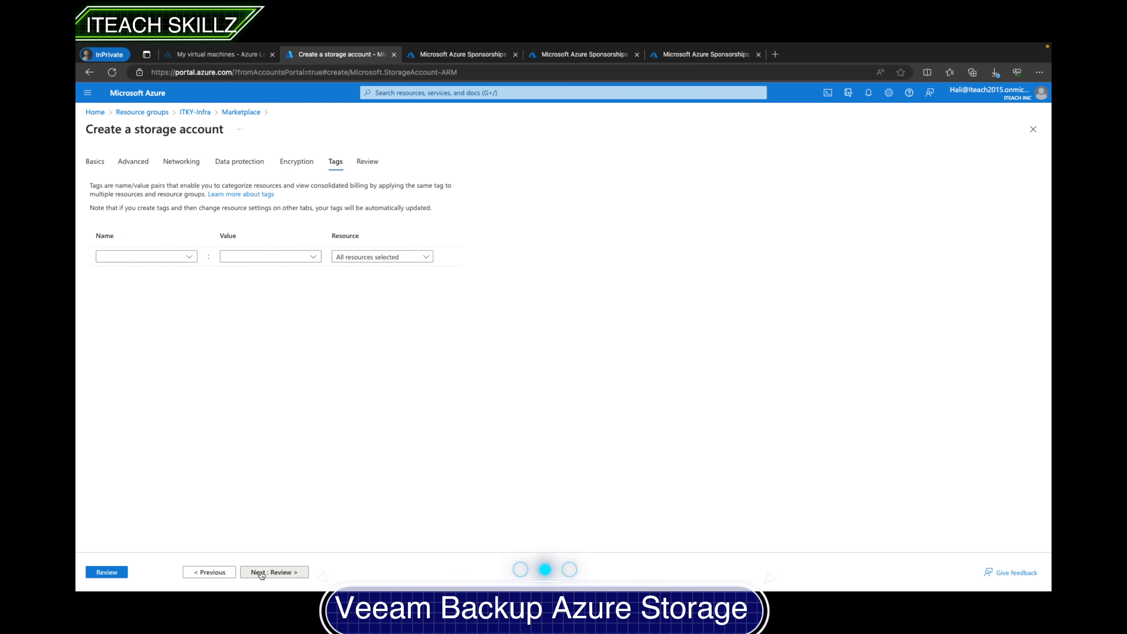
pyautogui.click(262, 572)
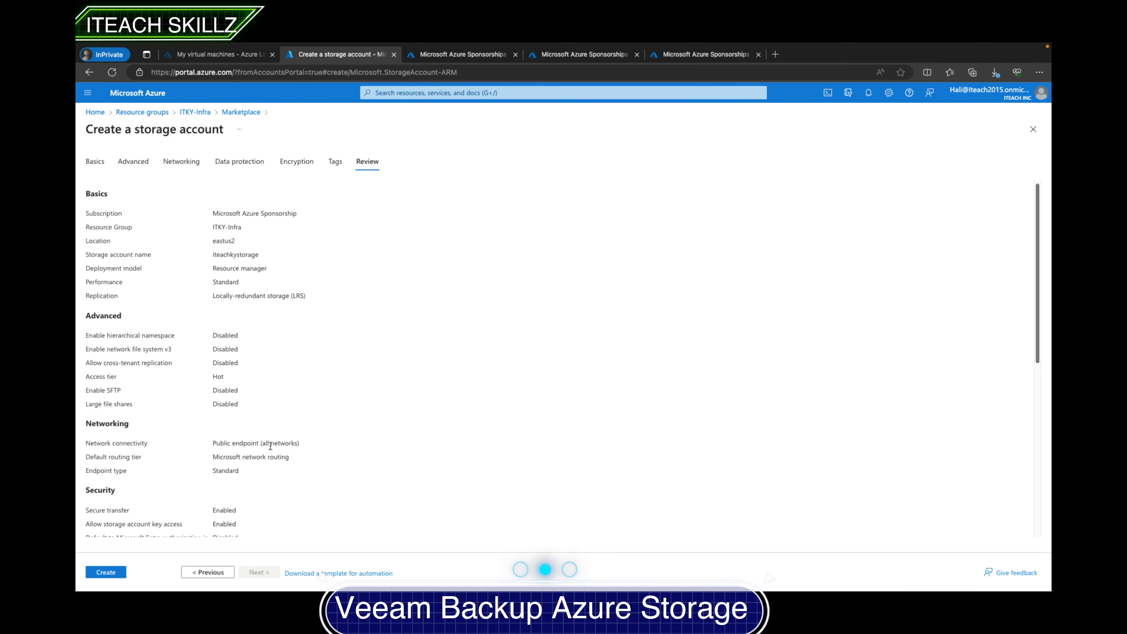
# - Review the storage account settings and create the storage account
pyautogui.scroll(-7, 269, 433)
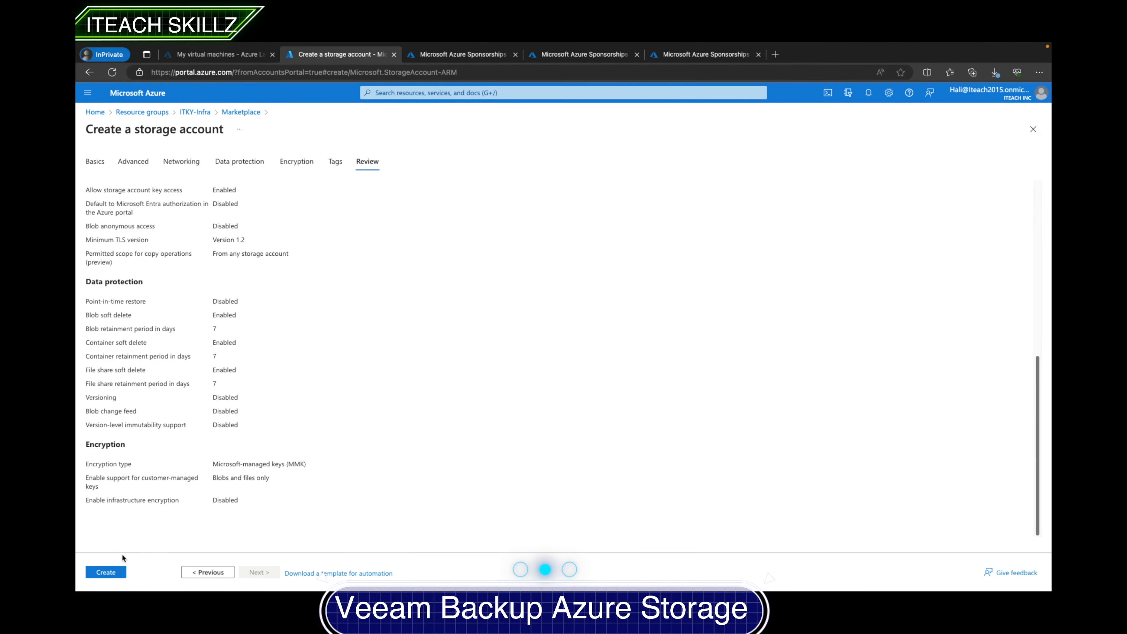
pyautogui.click(100, 572)
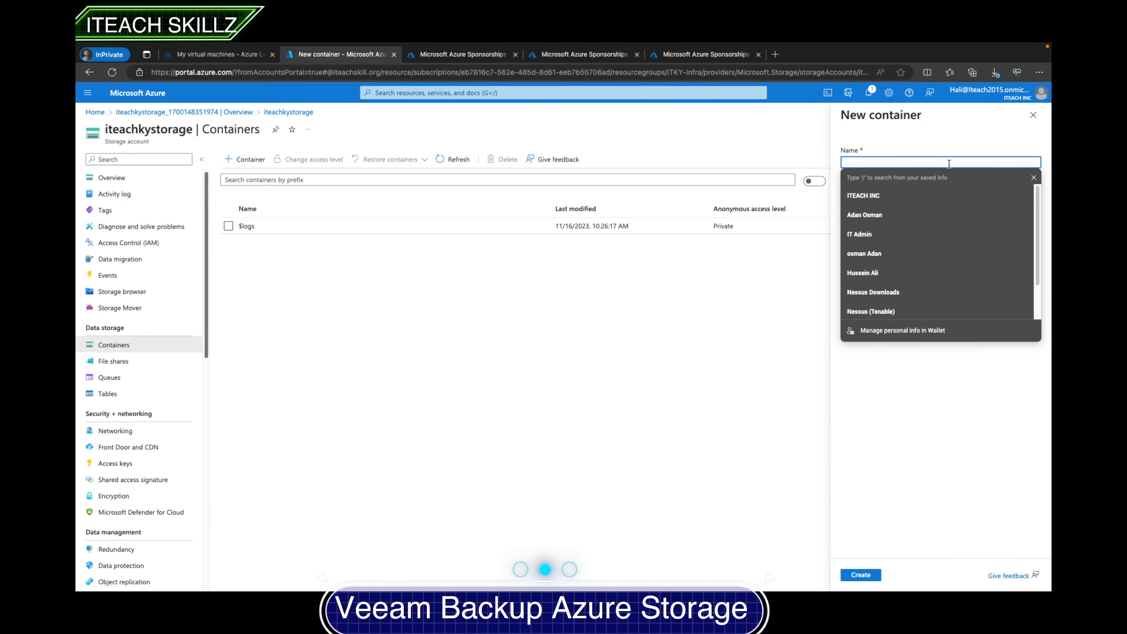
# - Start a new container in the storage account and name it iteachskillz-veeambackupblob
pyautogui.click(1034, 178)
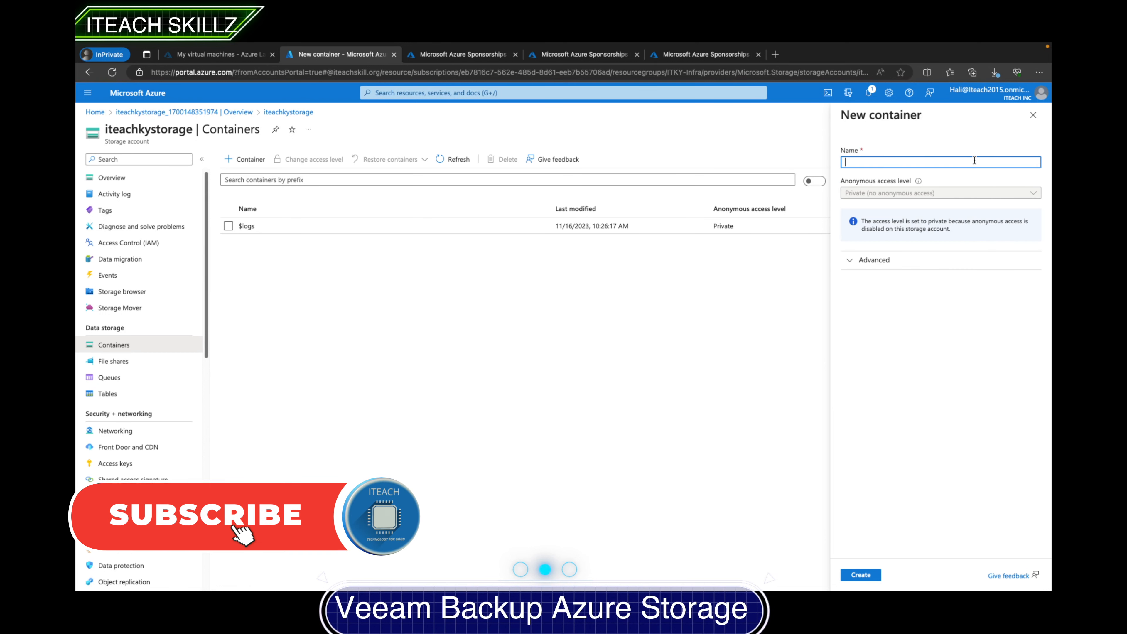
pyautogui.write('iteac')
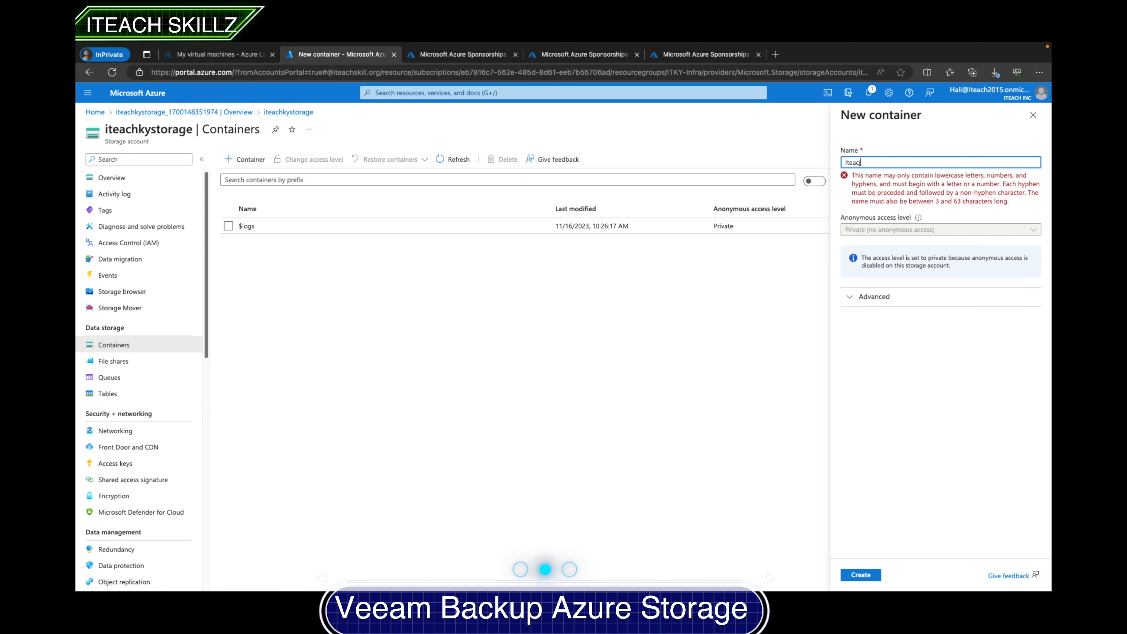
pyautogui.write('hSkillz-V')
pyautogui.press('BackSpace')
pyautogui.press('BackSpace')
pyautogui.press('BackSpace')
pyautogui.press('BackSpace')
pyautogui.press('BackSpace')
pyautogui.press('BackSpace')
pyautogui.press('BackSpace')
pyautogui.press('BackSpace')
pyautogui.press('BackSpace')
pyautogui.press('BackSpace')
pyautogui.press('BackSpace')
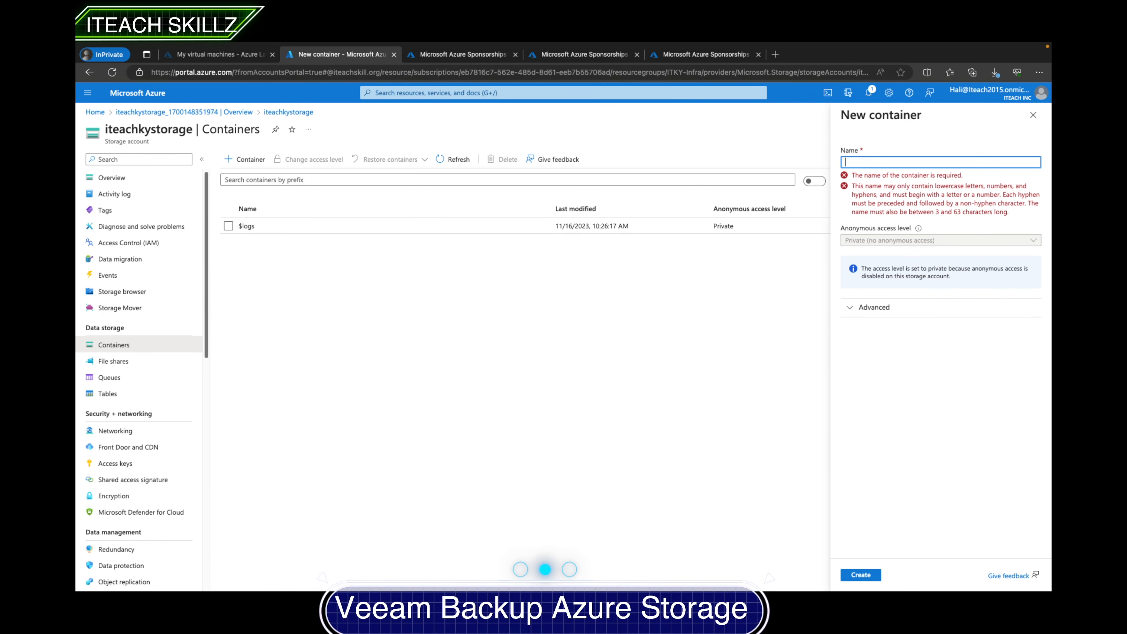
pyautogui.write('iteach')
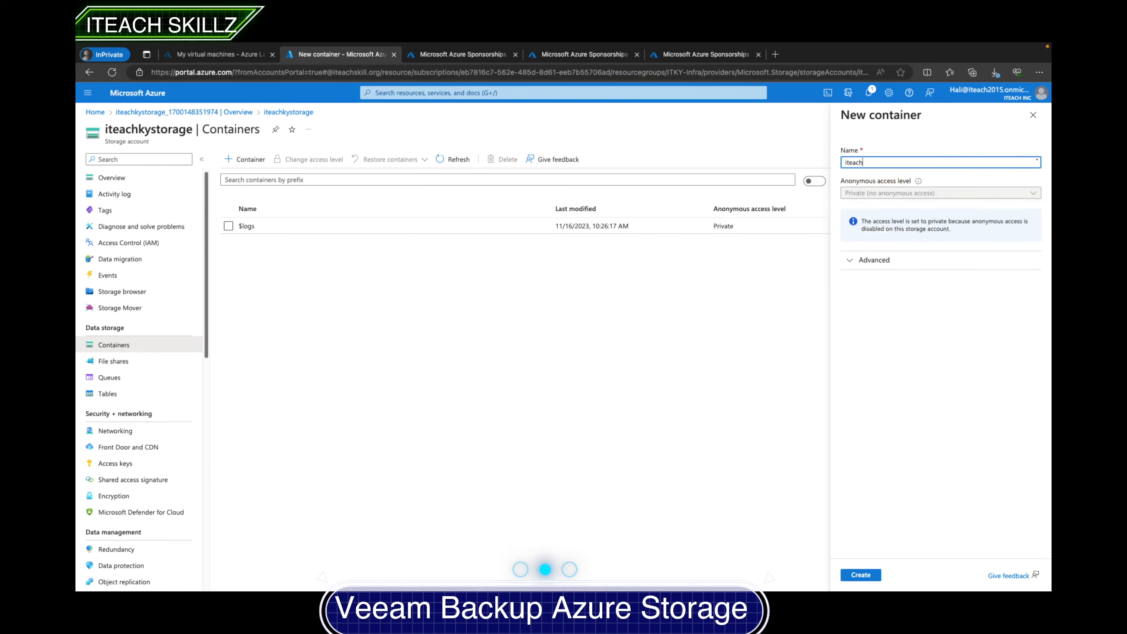
pyautogui.write('skillz_')
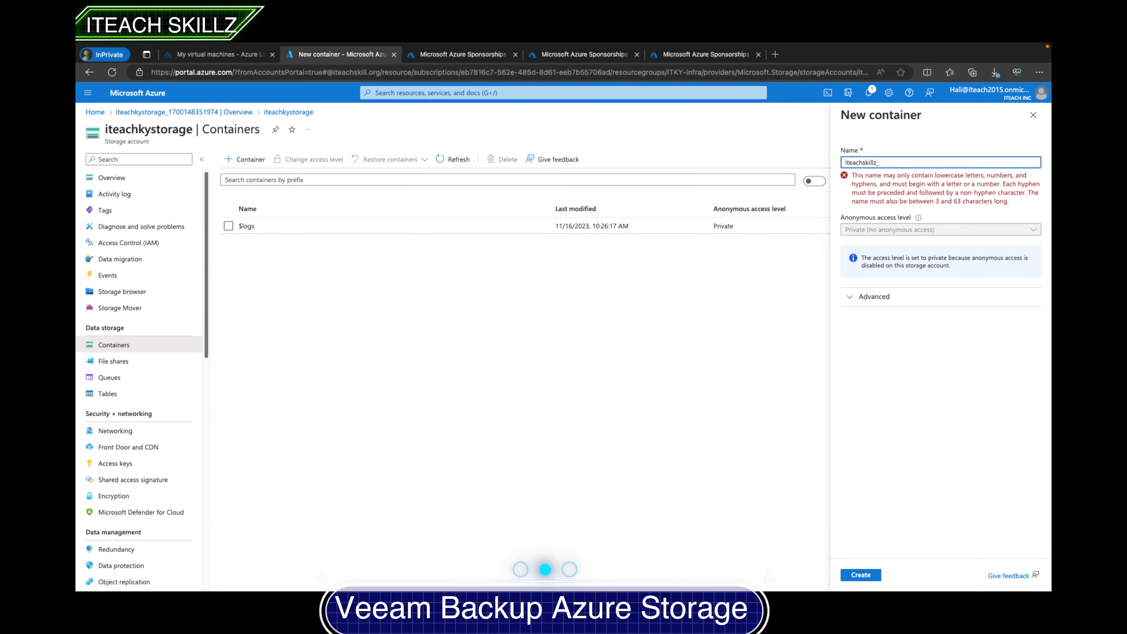
pyautogui.write('veeambackup')
pyautogui.press('BackSpace')
pyautogui.write('-')
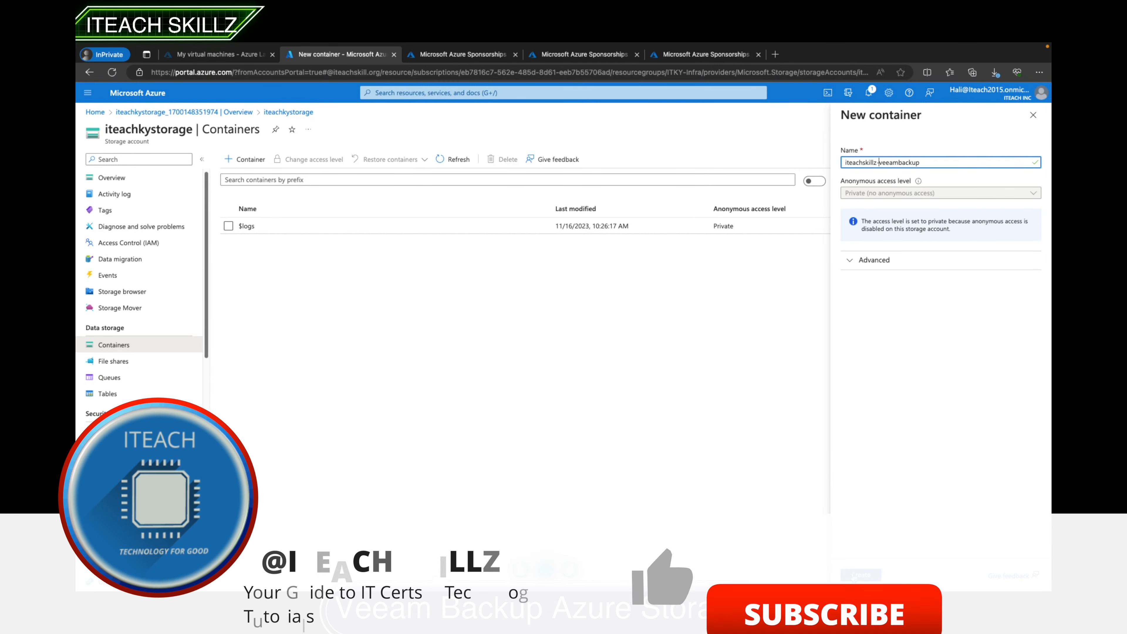
pyautogui.click(923, 159)
pyautogui.write('blob')
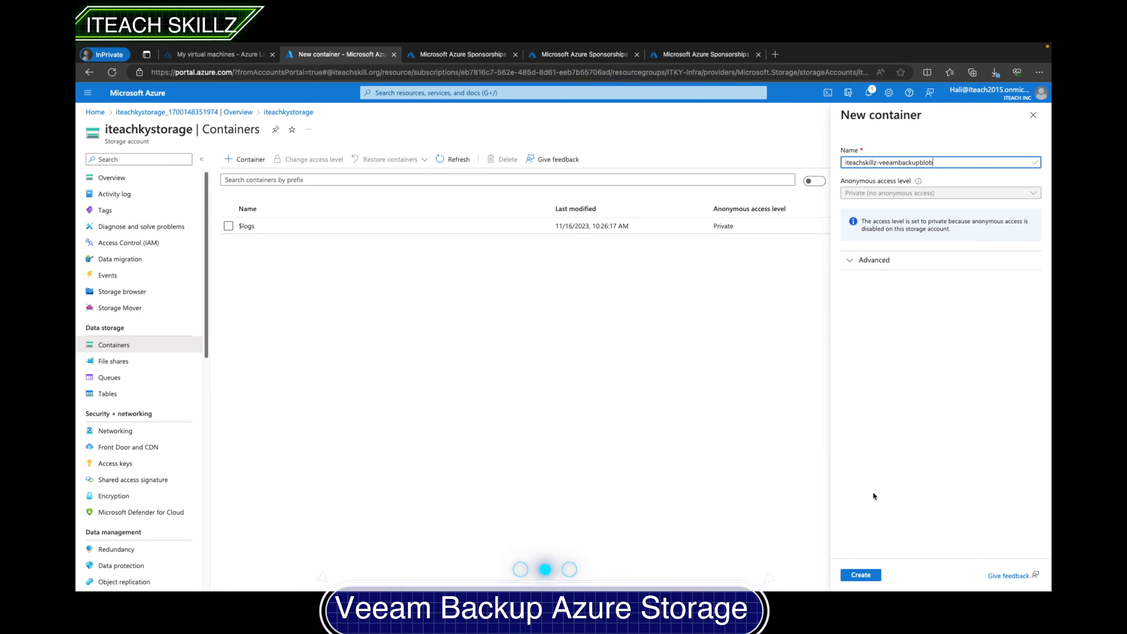
# - Check the container's advanced encryption scope options, create the container, and select it in the list
pyautogui.click(853, 265)
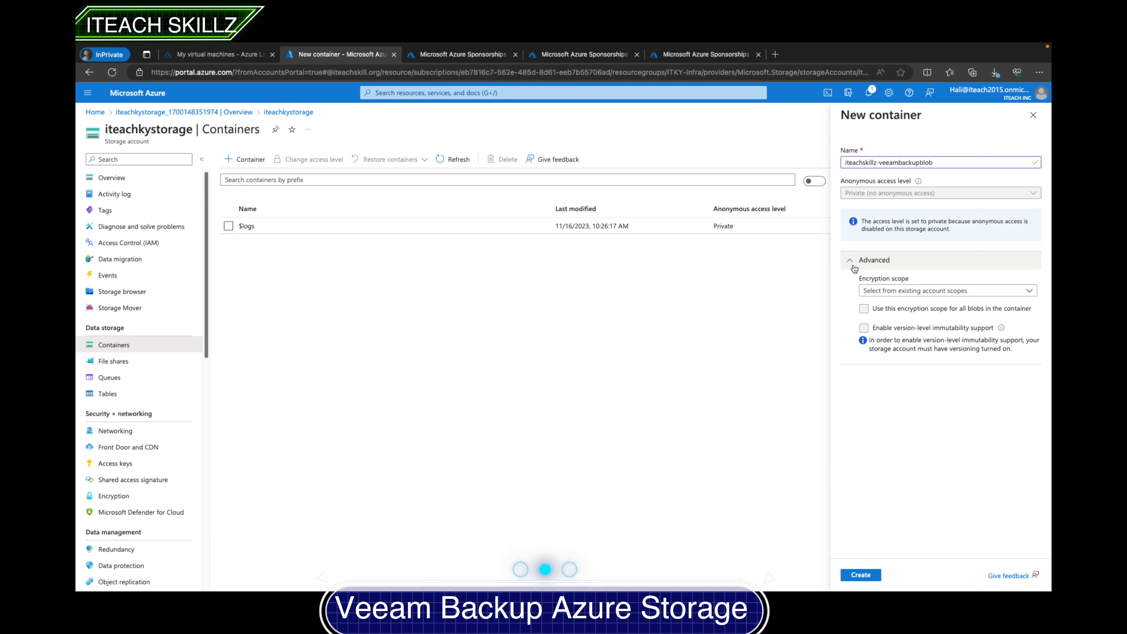
pyautogui.click(905, 291)
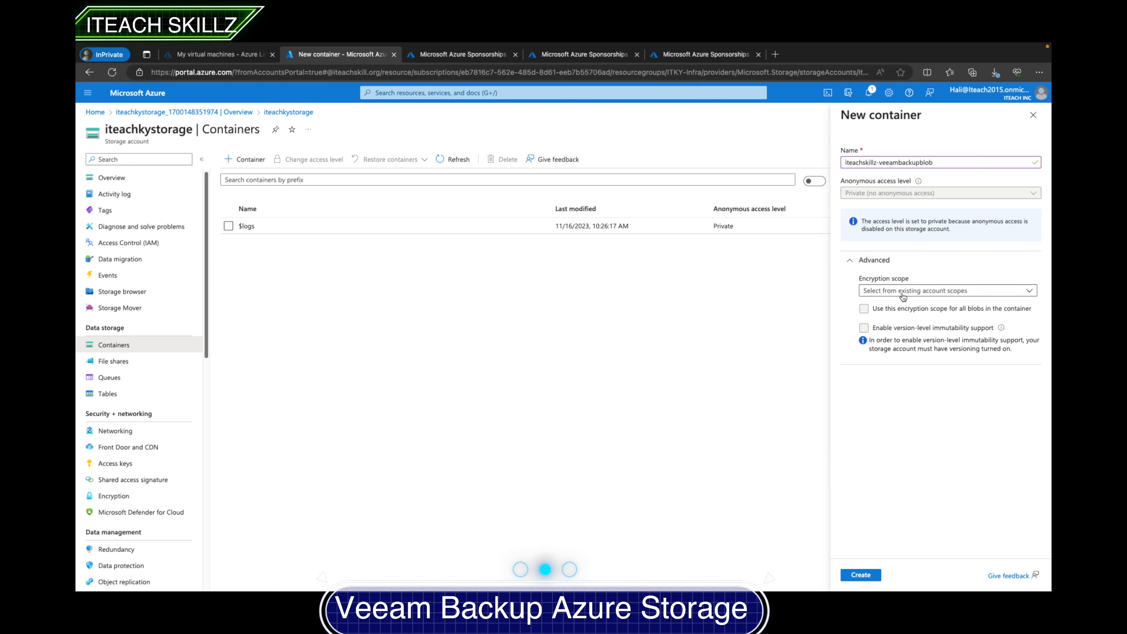
pyautogui.click(895, 367)
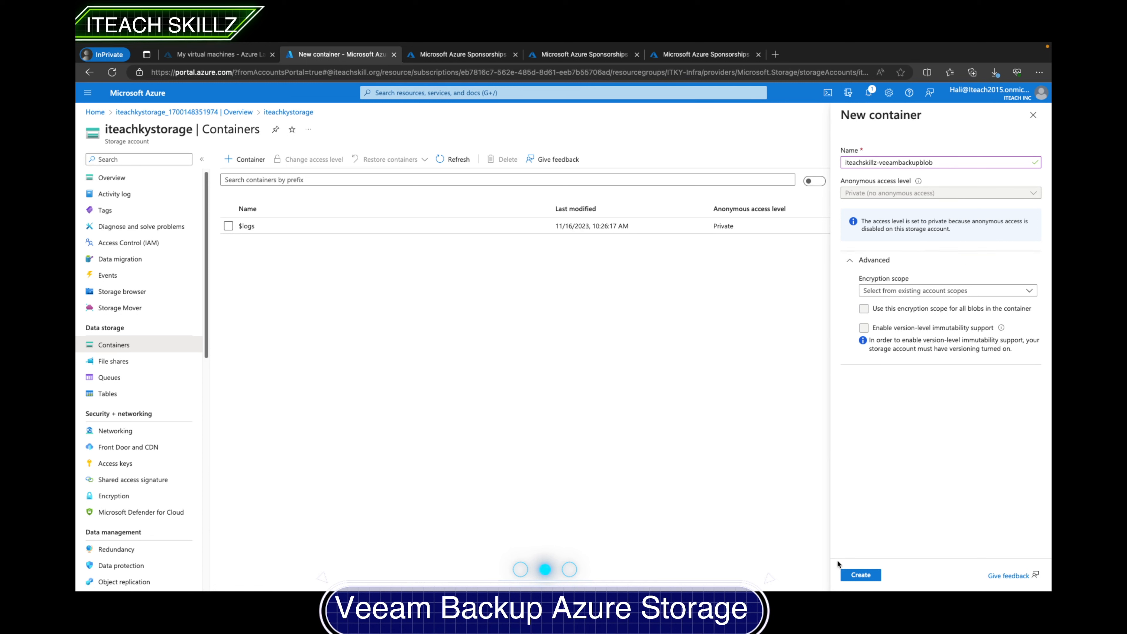
pyautogui.click(852, 574)
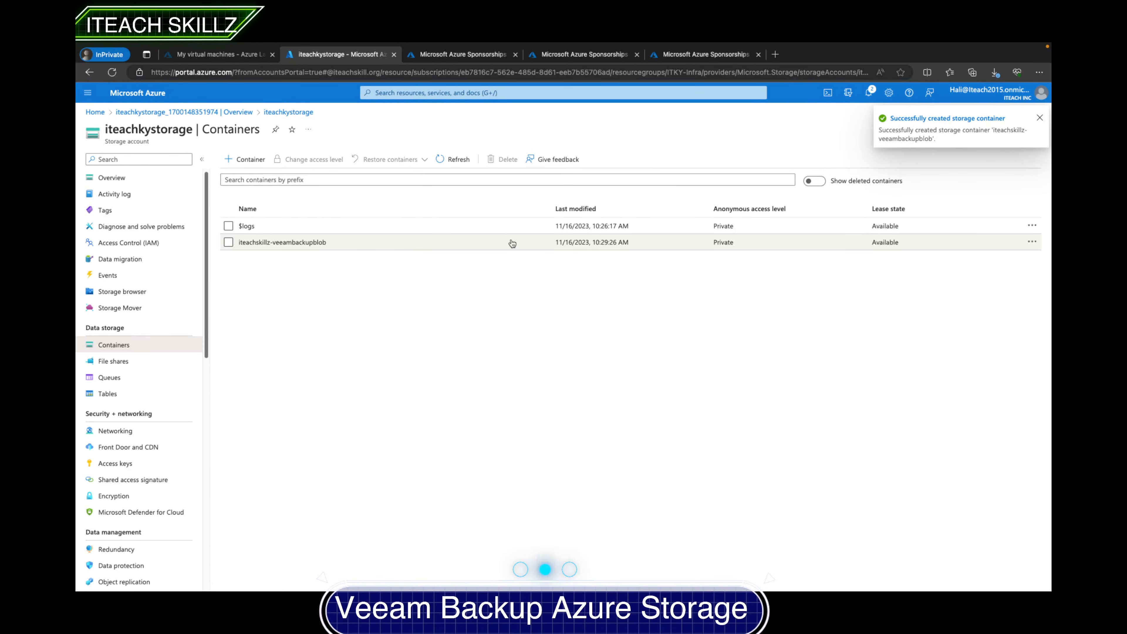
pyautogui.click(291, 242)
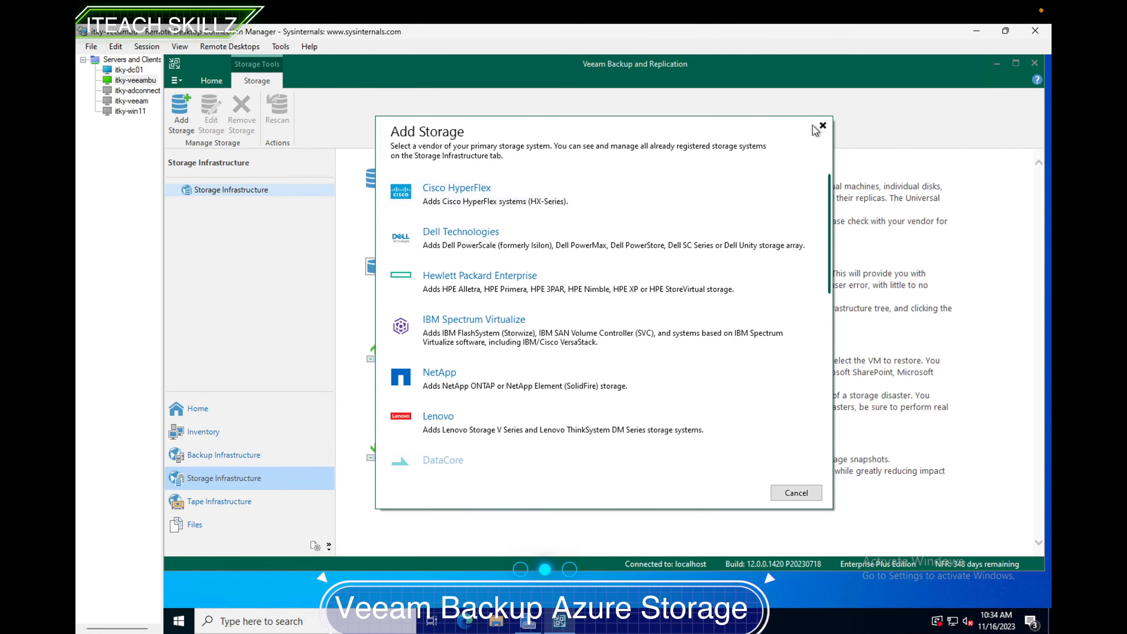
# - Switch to Veeam Backup and Replication and start adding an Azure Blob Storage object storage backup repository
pyautogui.click(822, 126)
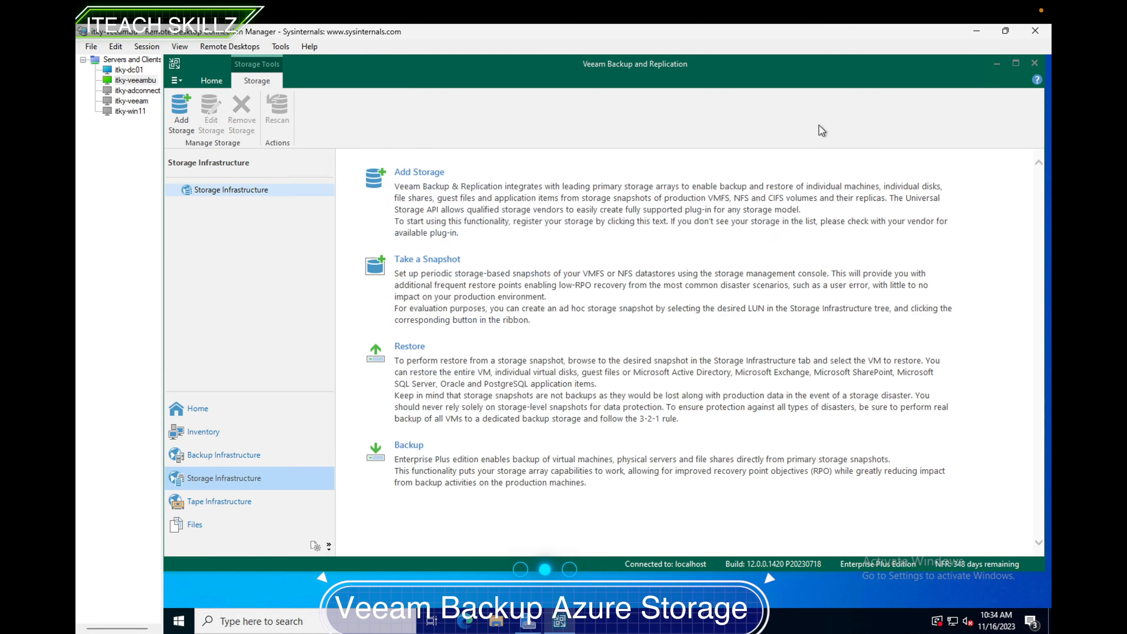
pyautogui.click(247, 464)
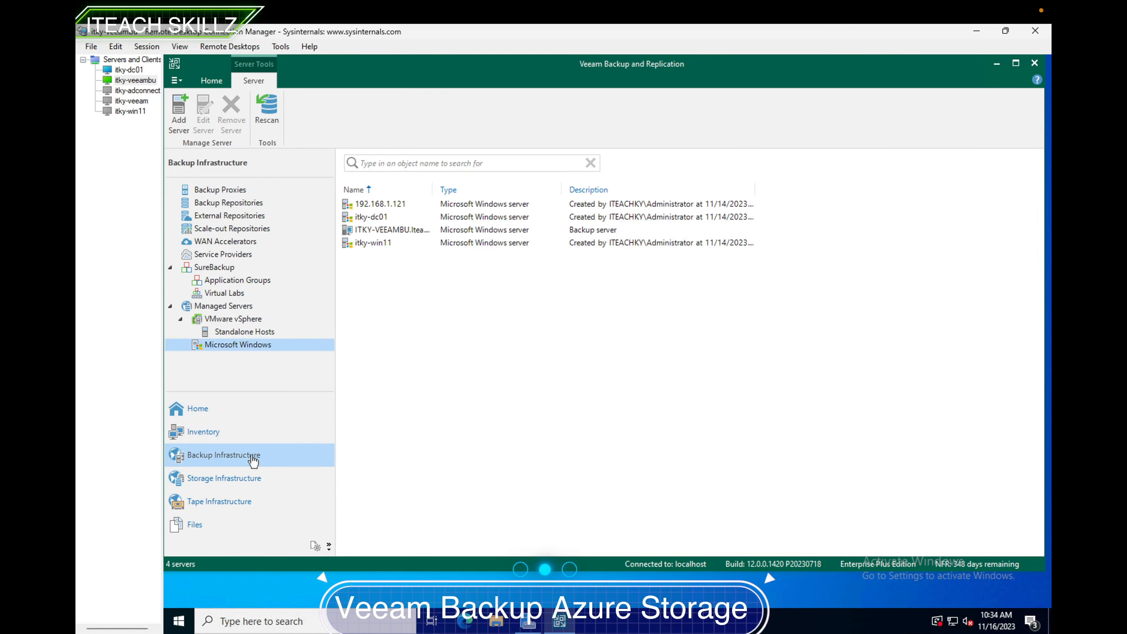
pyautogui.click(235, 204)
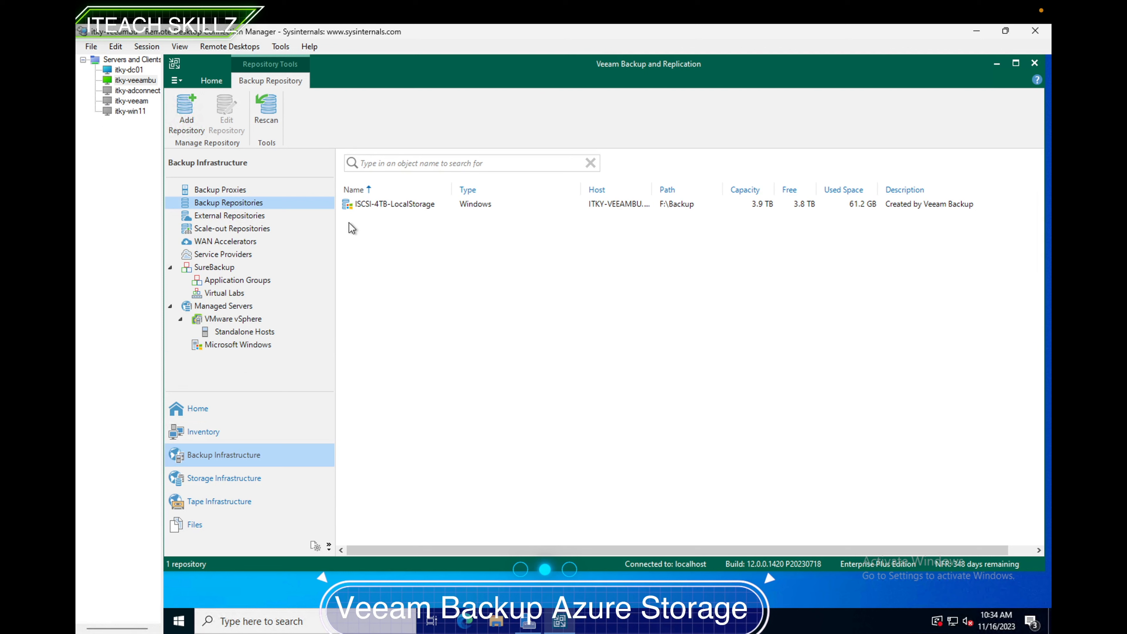
pyautogui.click(175, 107)
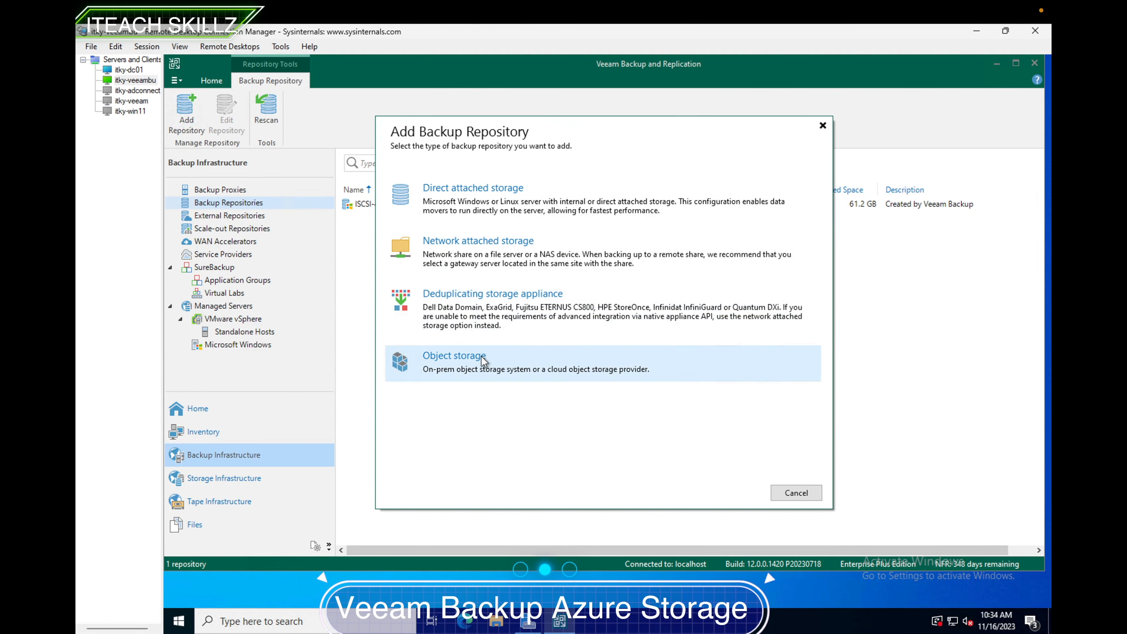
pyautogui.click(481, 368)
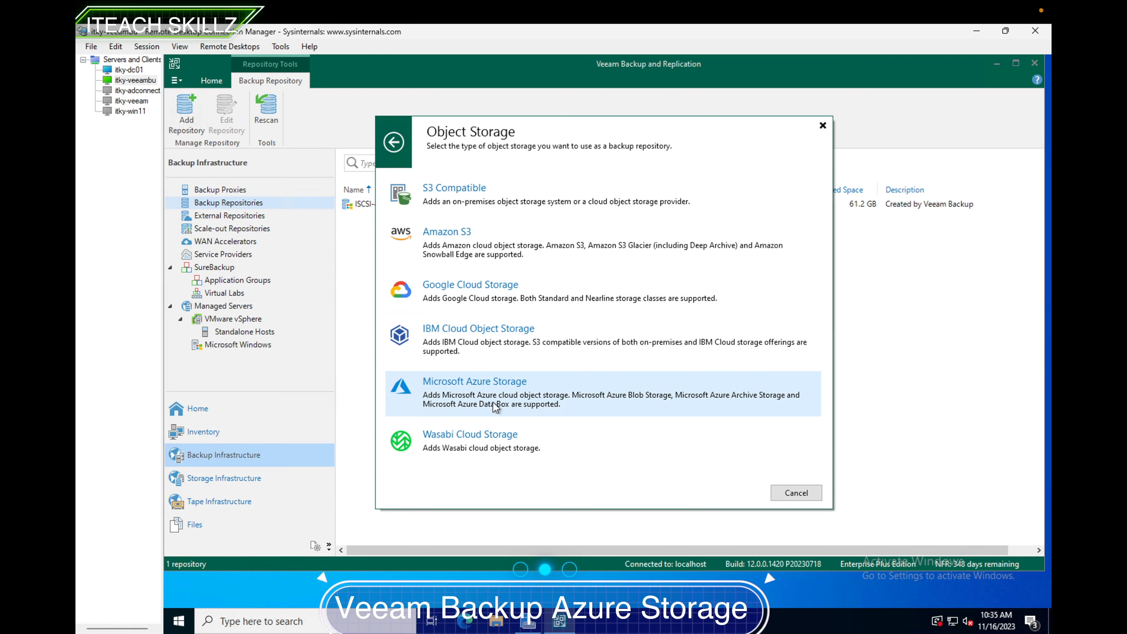
pyautogui.click(492, 392)
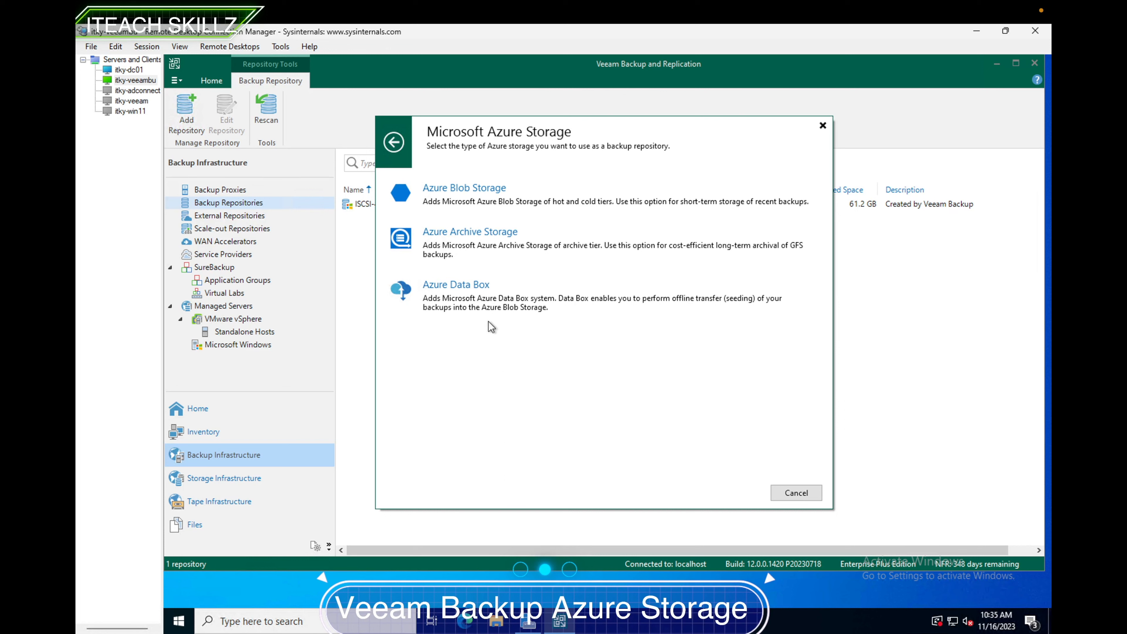
pyautogui.click(485, 199)
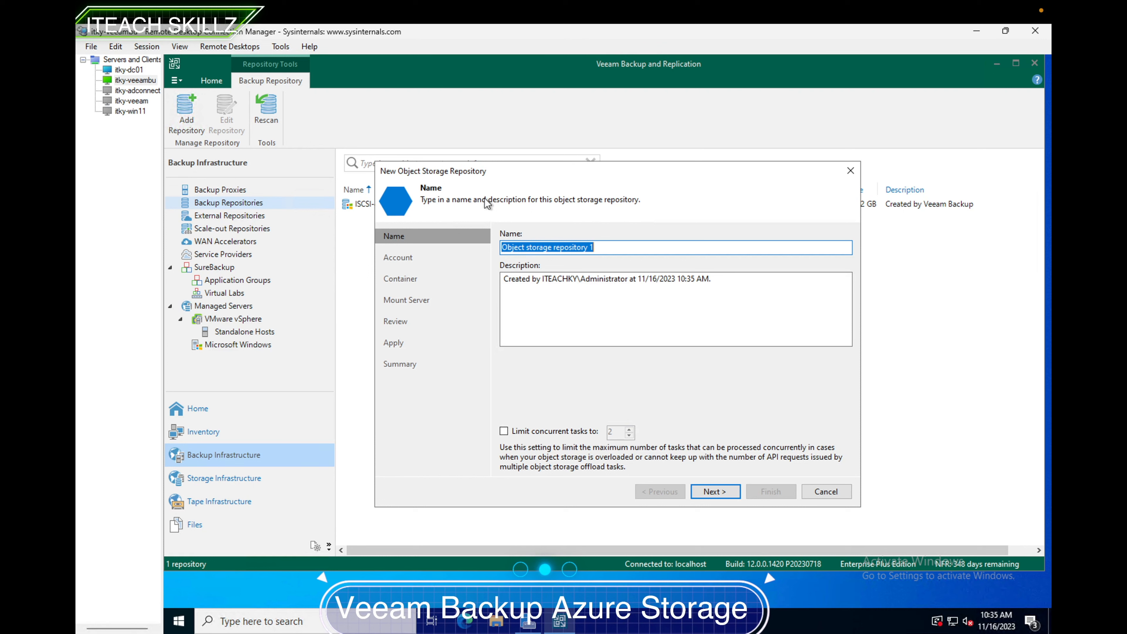
# - Name the new object storage repository ITeachSkillz-AzureBlob and continue to the account page
pyautogui.write('IT')
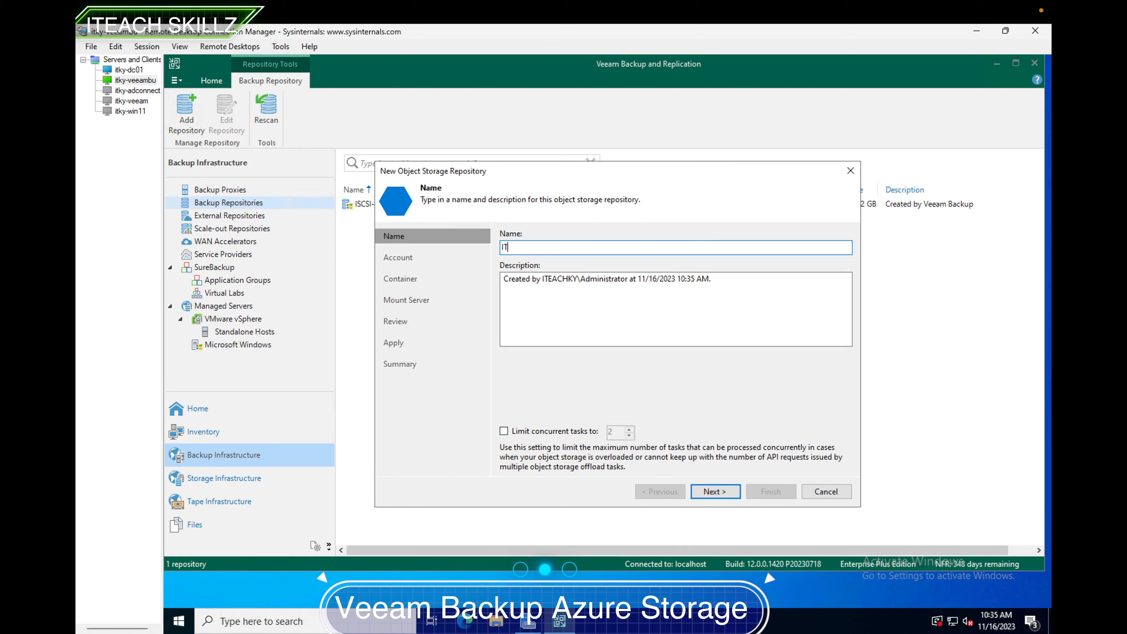
pyautogui.write('eachSkillz-AzureBlob')
pyautogui.click(712, 492)
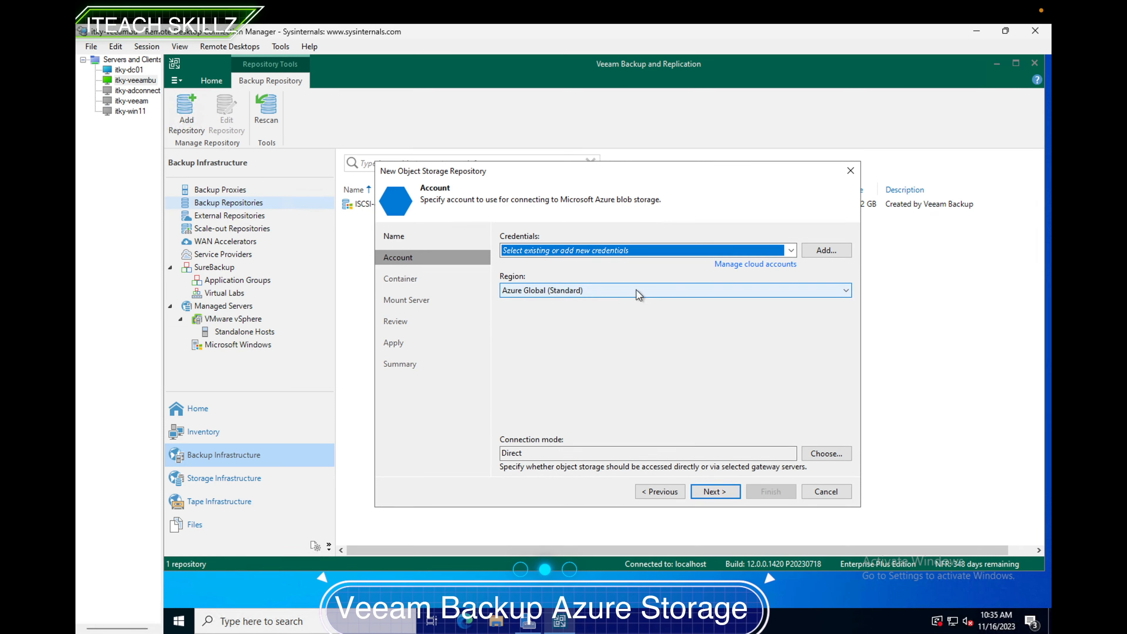
# - Add new credentials using the storage account name iteachkystorage and paste the storage account's shared key
pyautogui.click(792, 251)
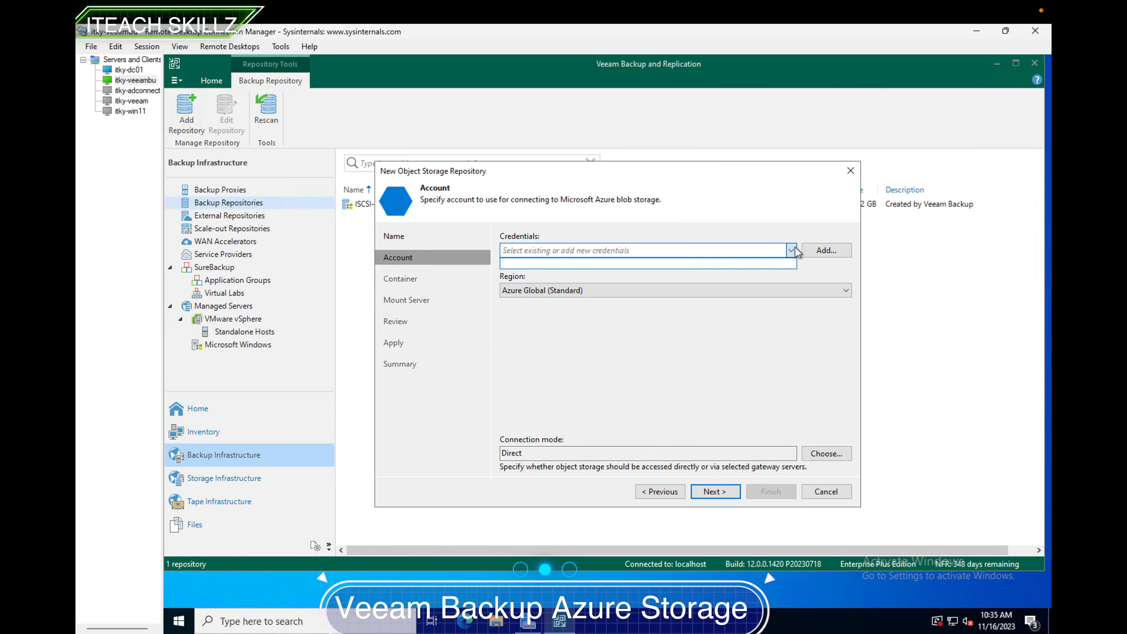
pyautogui.click(791, 251)
pyautogui.click(825, 251)
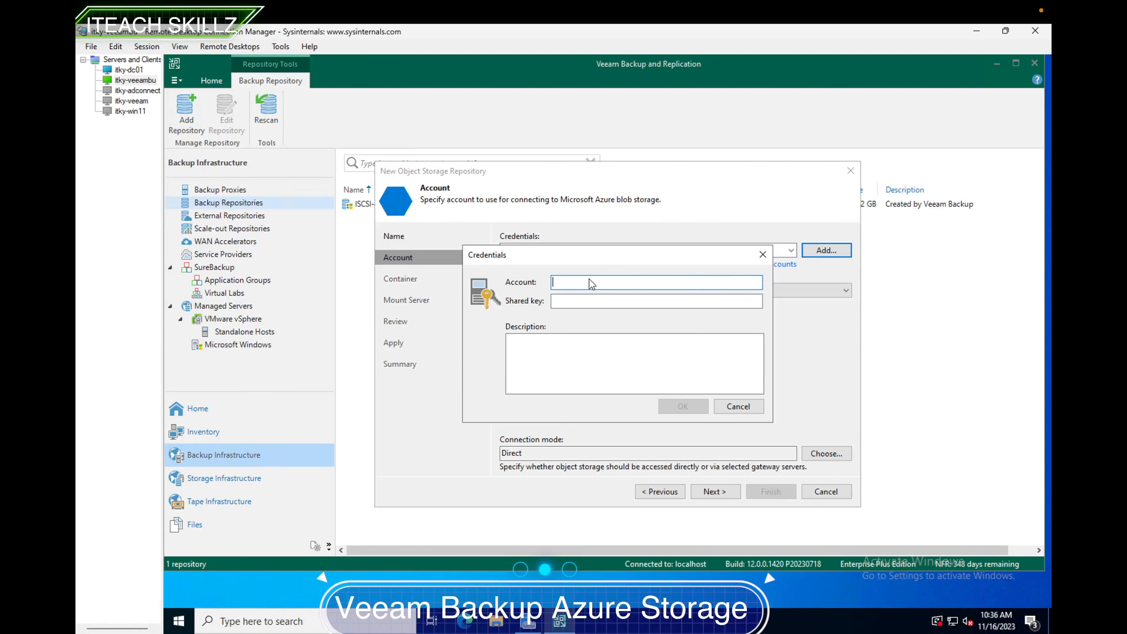
pyautogui.write('iteachkystorage')
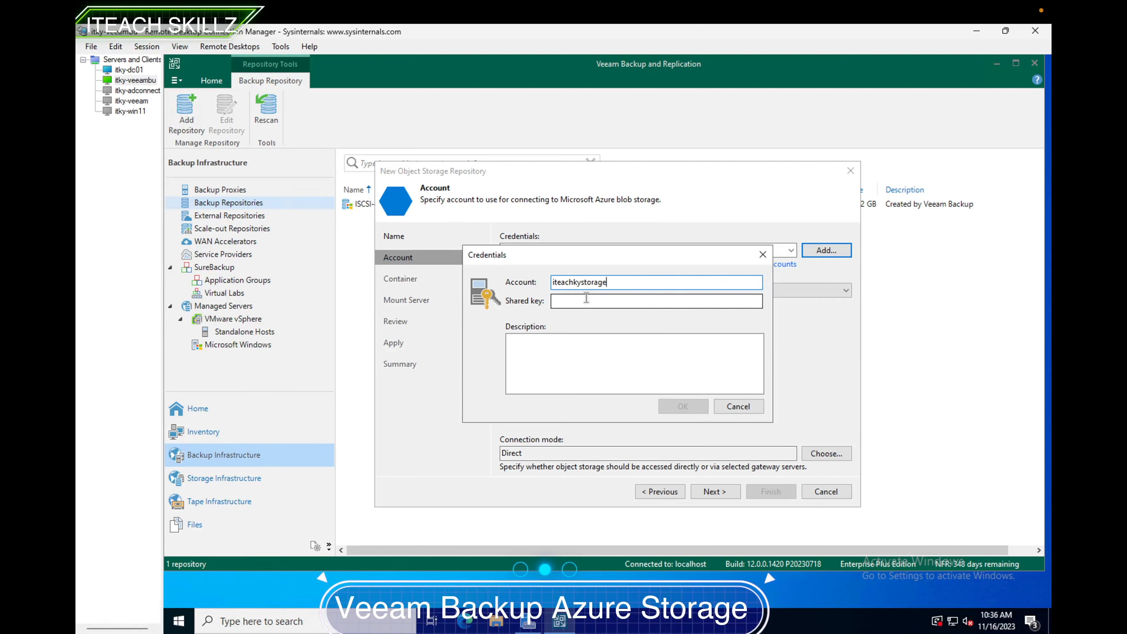
pyautogui.click(587, 298)
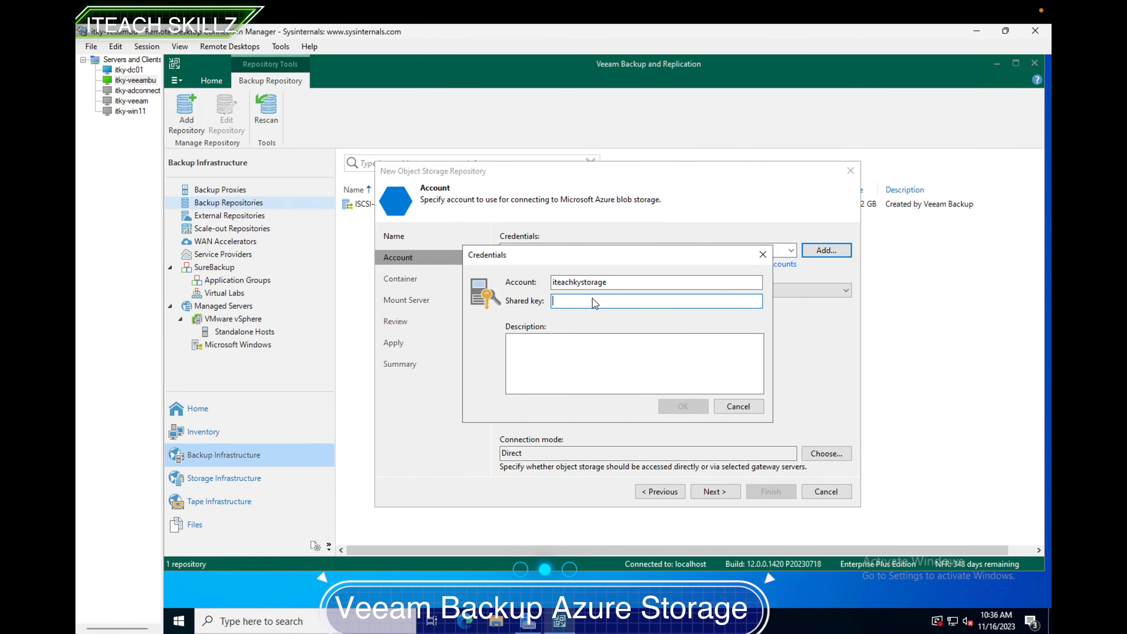
pyautogui.hotkey('ctrl', 'v')
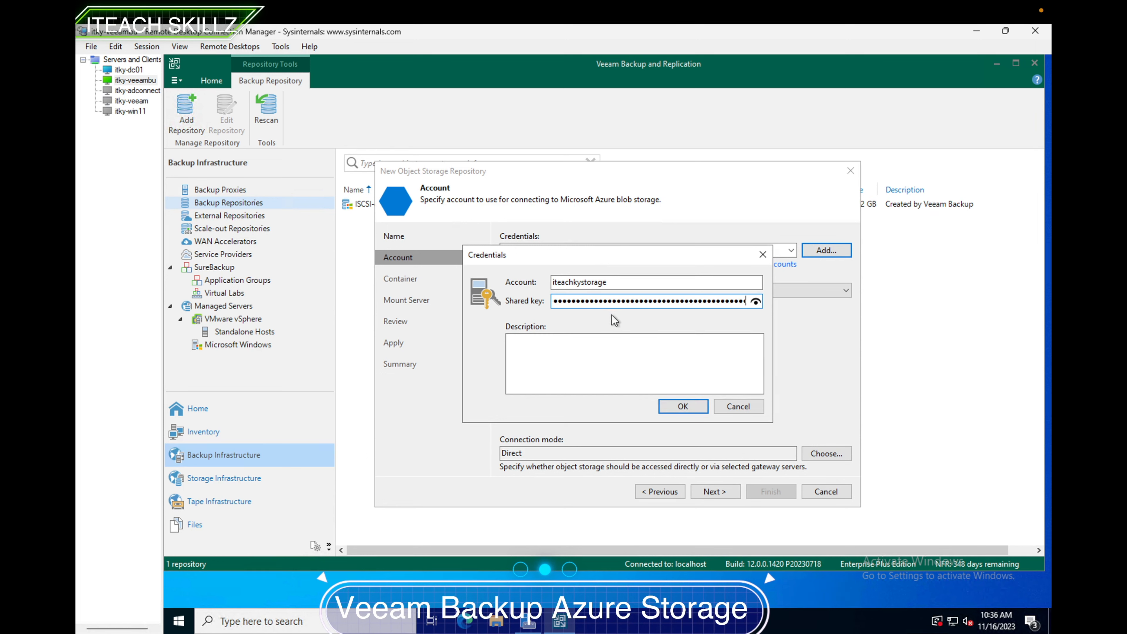
# - Give the credentials the description ITeachAzureBlob and save them
pyautogui.click(591, 351)
pyautogui.write('ITeach')
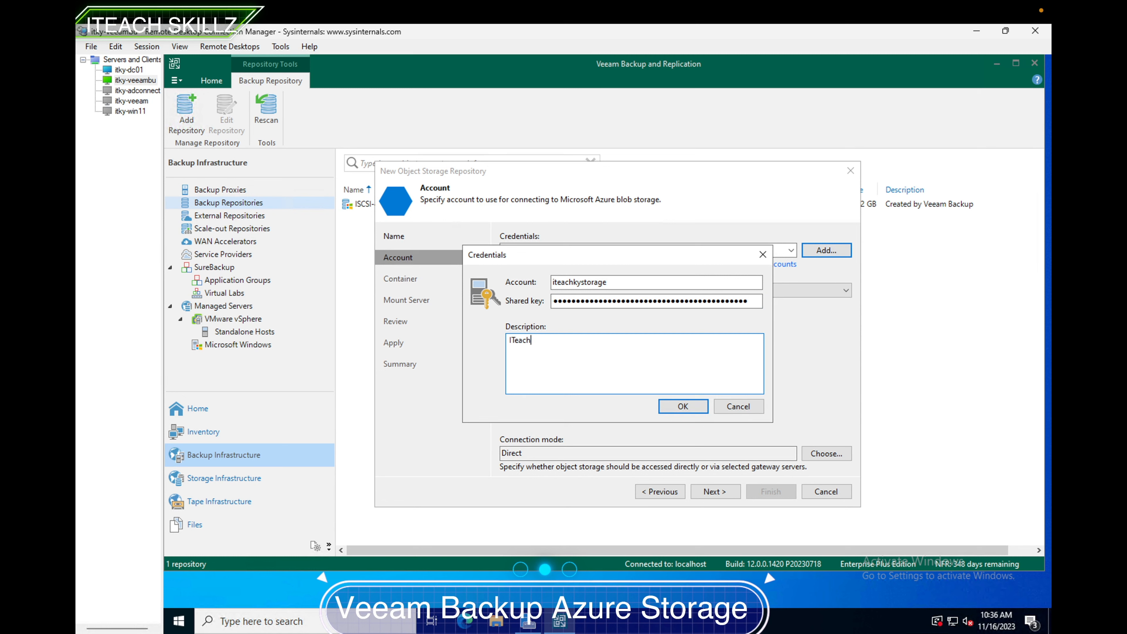
pyautogui.write('AzureBlob')
pyautogui.click(683, 406)
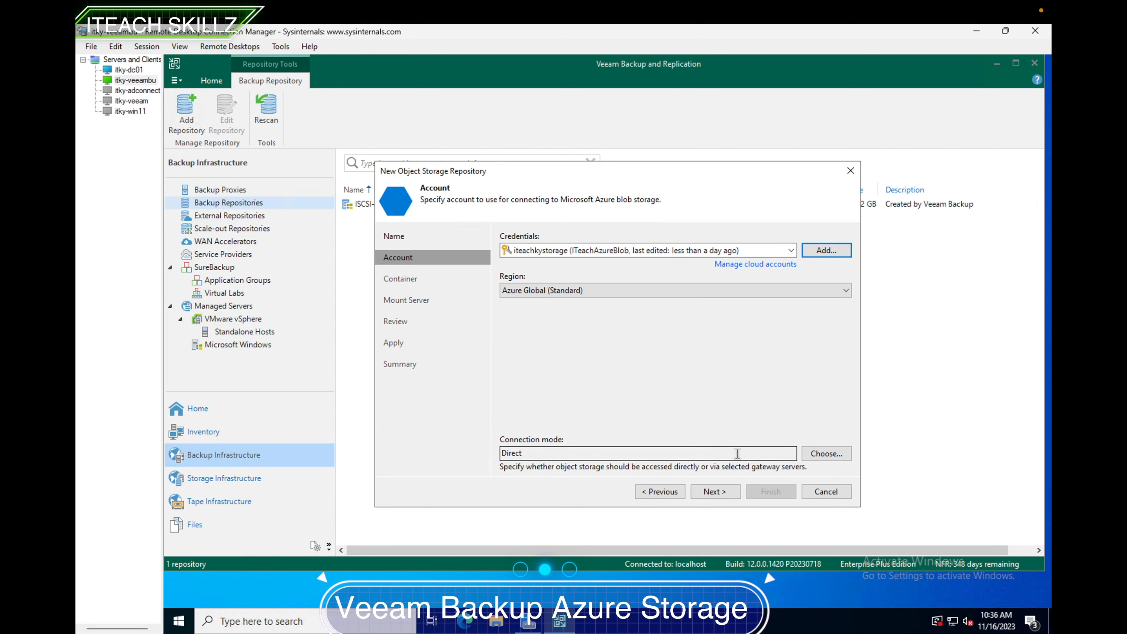
# - Review the connection mode options, keep Direct, and continue to the container page
pyautogui.click(808, 453)
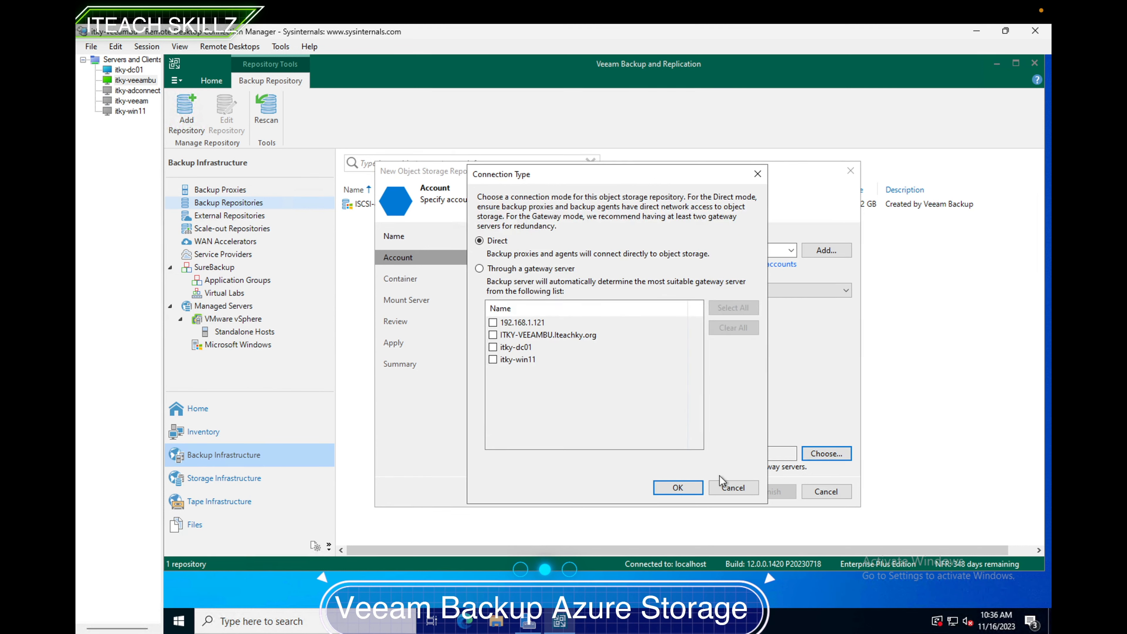
pyautogui.click(728, 488)
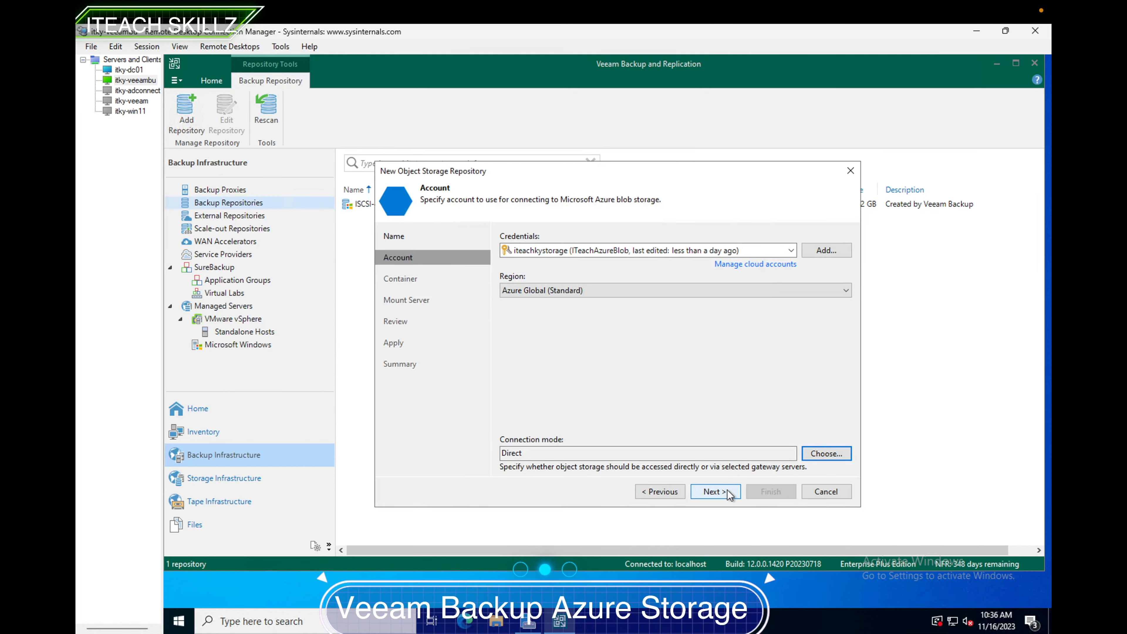
pyautogui.click(727, 491)
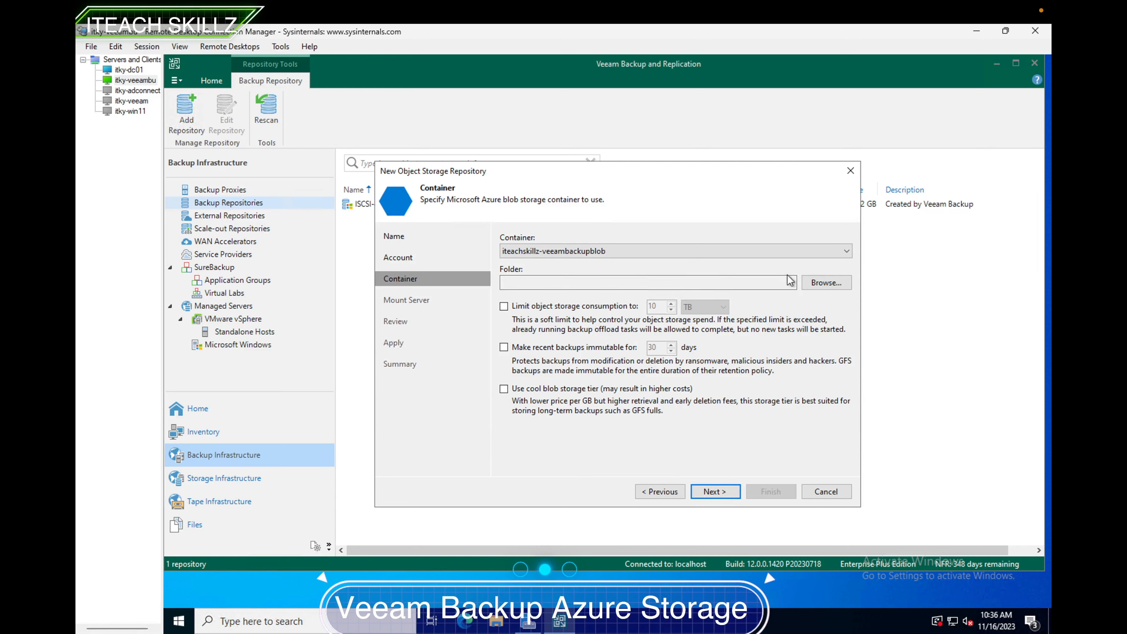
# - Create a folder named VeeamStorage(DR Backup) in the container and select it as the repository folder
pyautogui.click(814, 284)
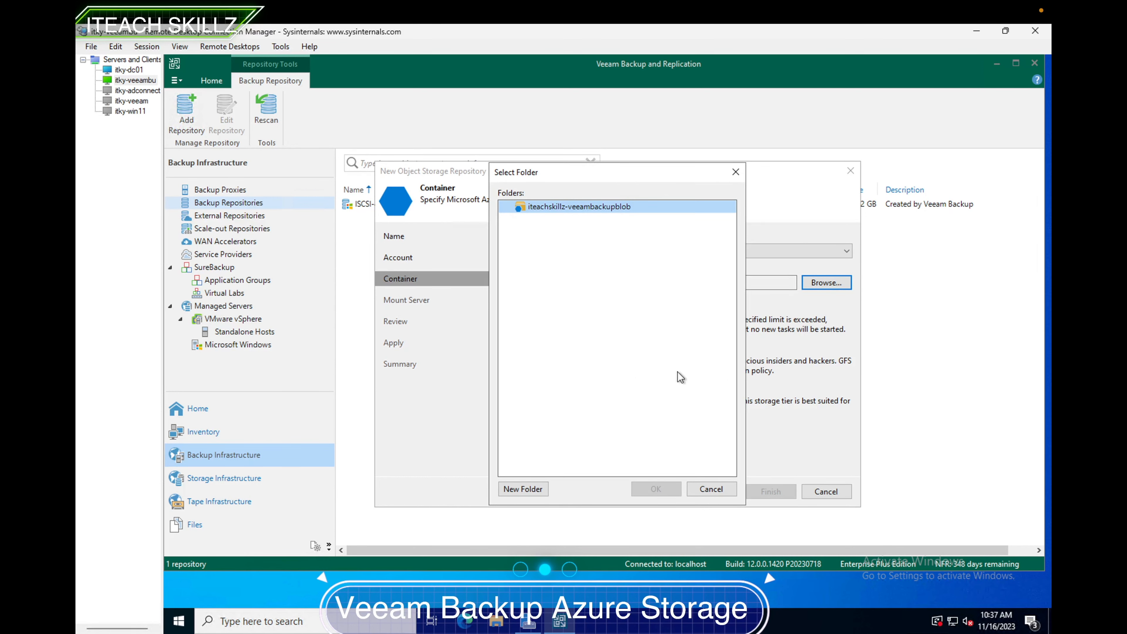
pyautogui.click(523, 489)
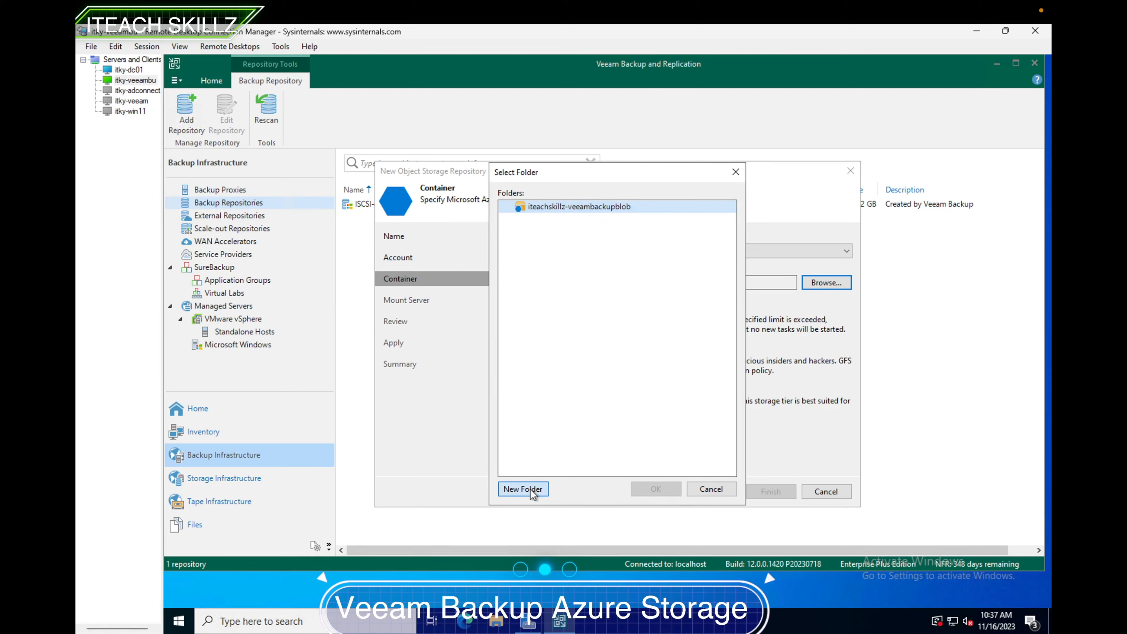
pyautogui.write('Veeam')
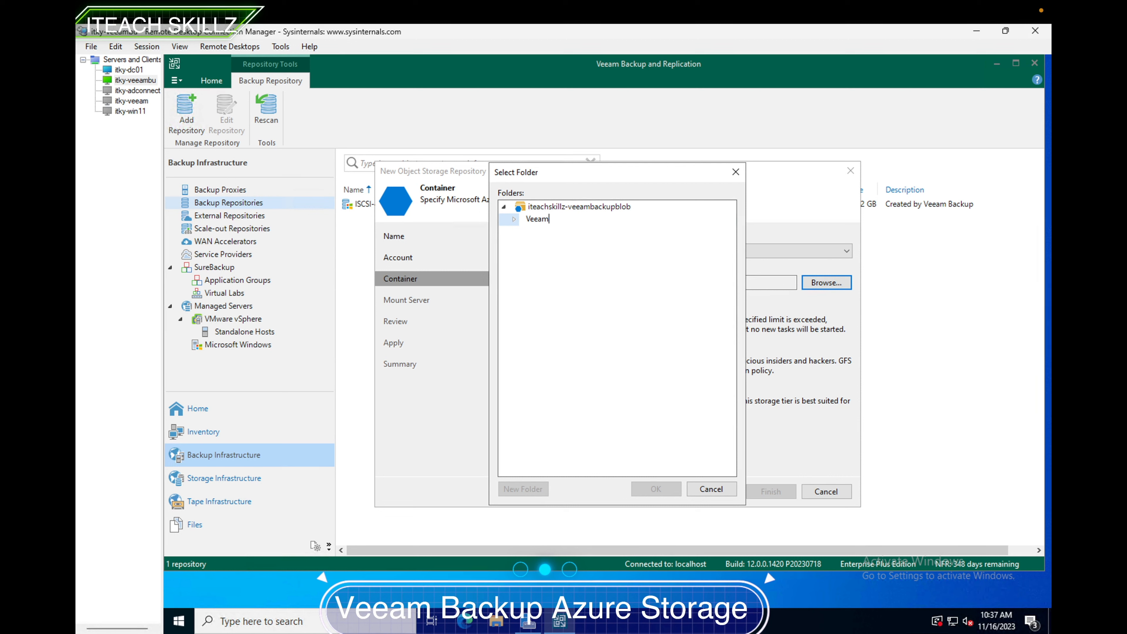
pyautogui.write('Storage')
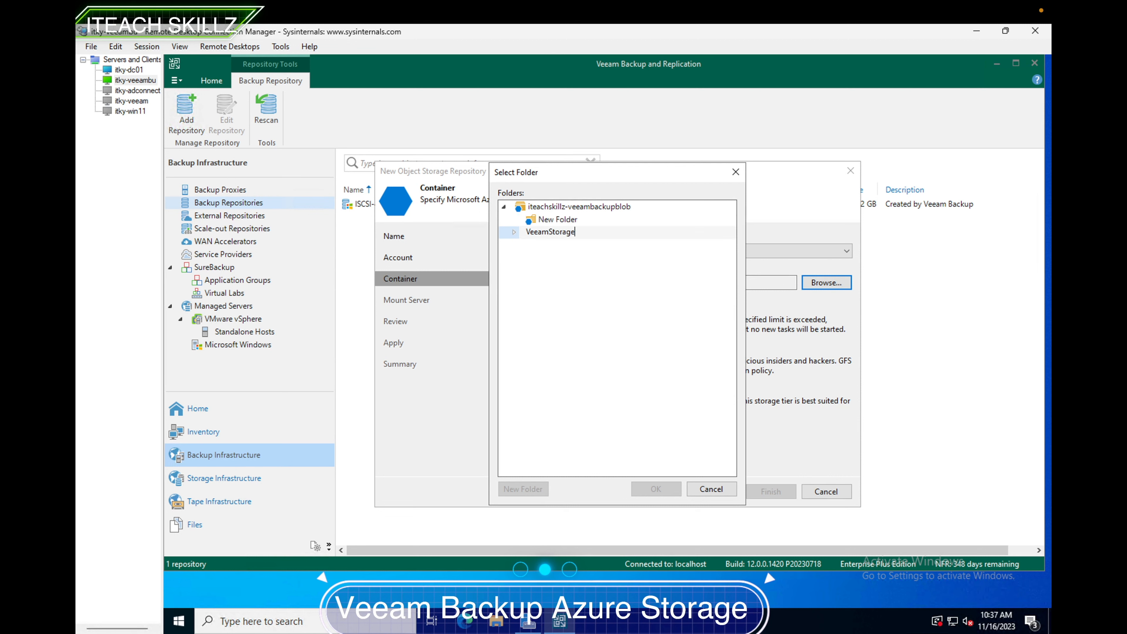
pyautogui.write('(DE')
pyautogui.press('BackSpace')
pyautogui.write('R Backup)')
pyautogui.click(567, 233)
pyautogui.click(517, 238)
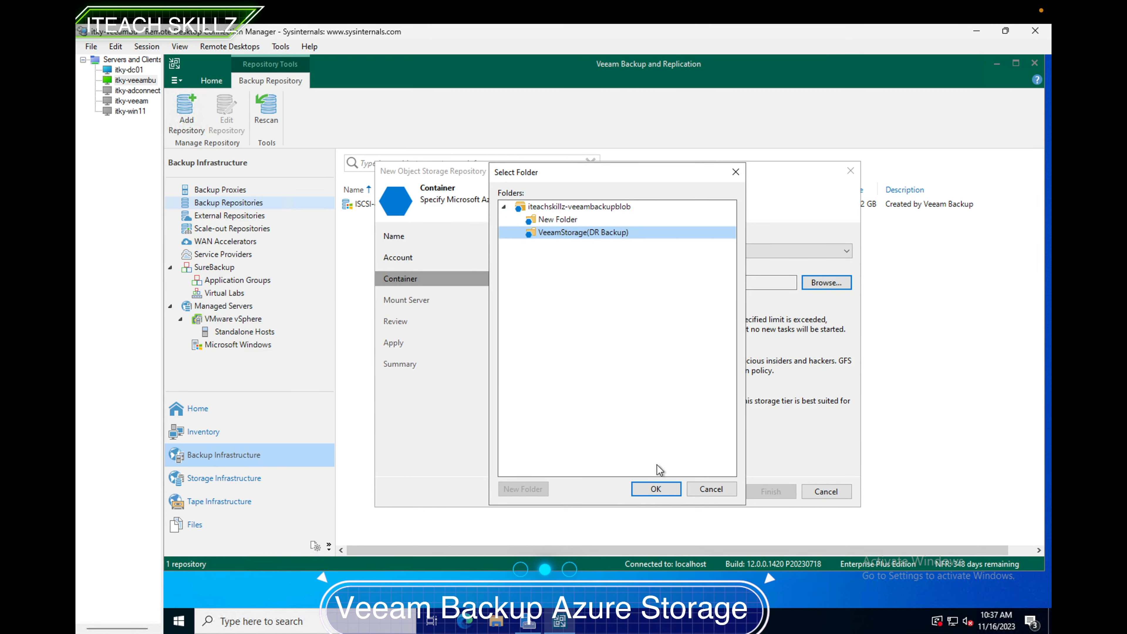
pyautogui.click(656, 488)
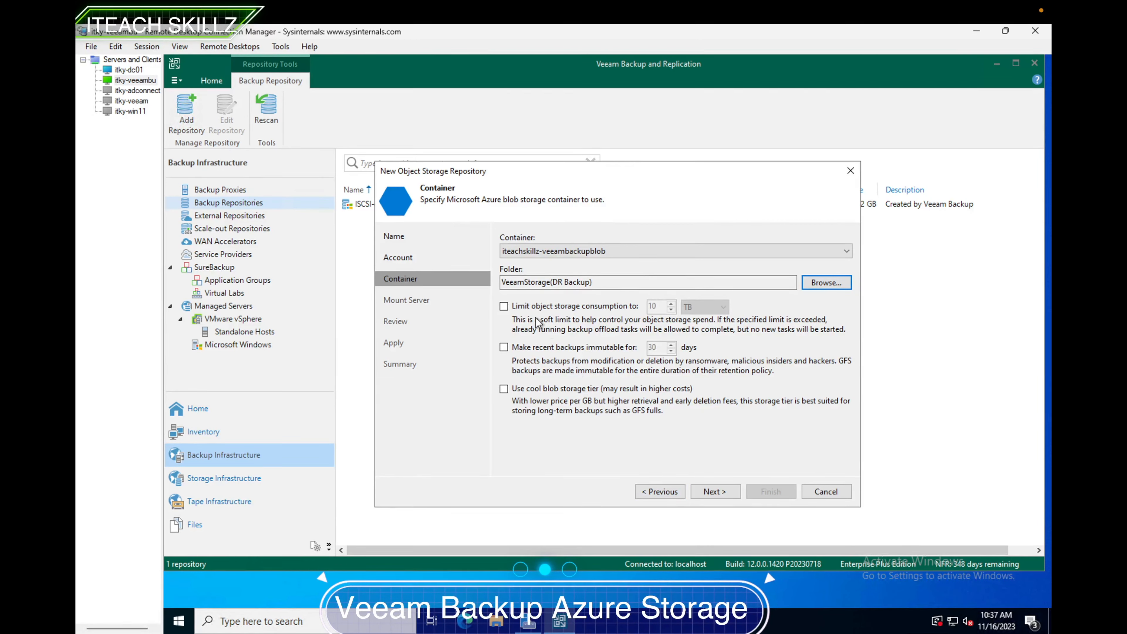
# - Limit object storage consumption to 5 TB and try to continue to the next page
pyautogui.click(504, 306)
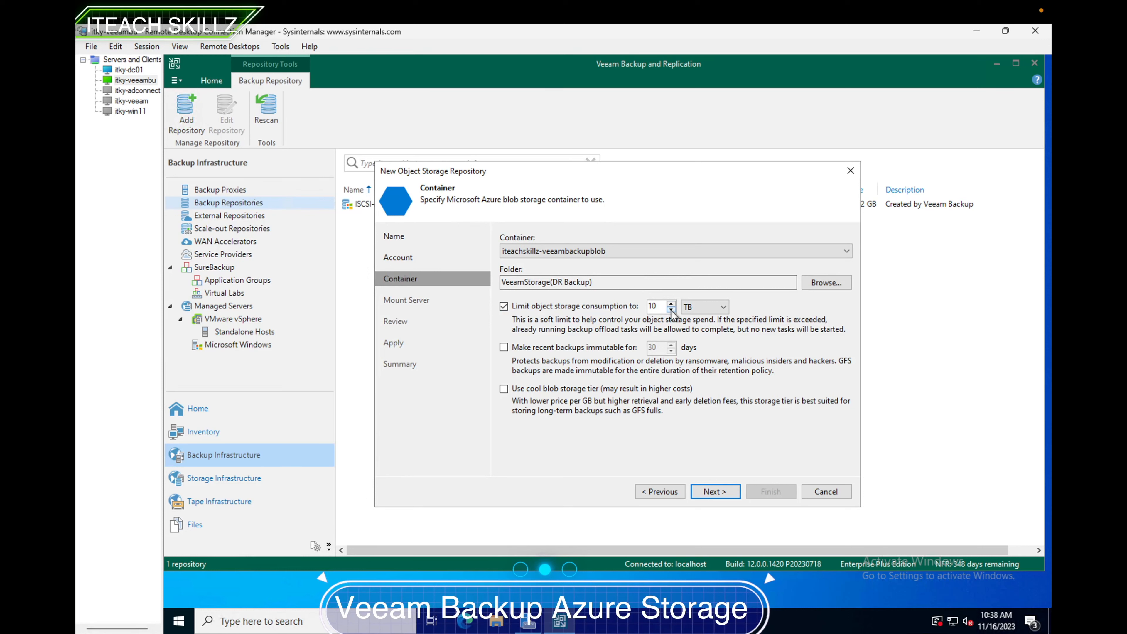
pyautogui.moveTo(660, 306); pyautogui.dragTo(620, 307)
pyautogui.write('5')
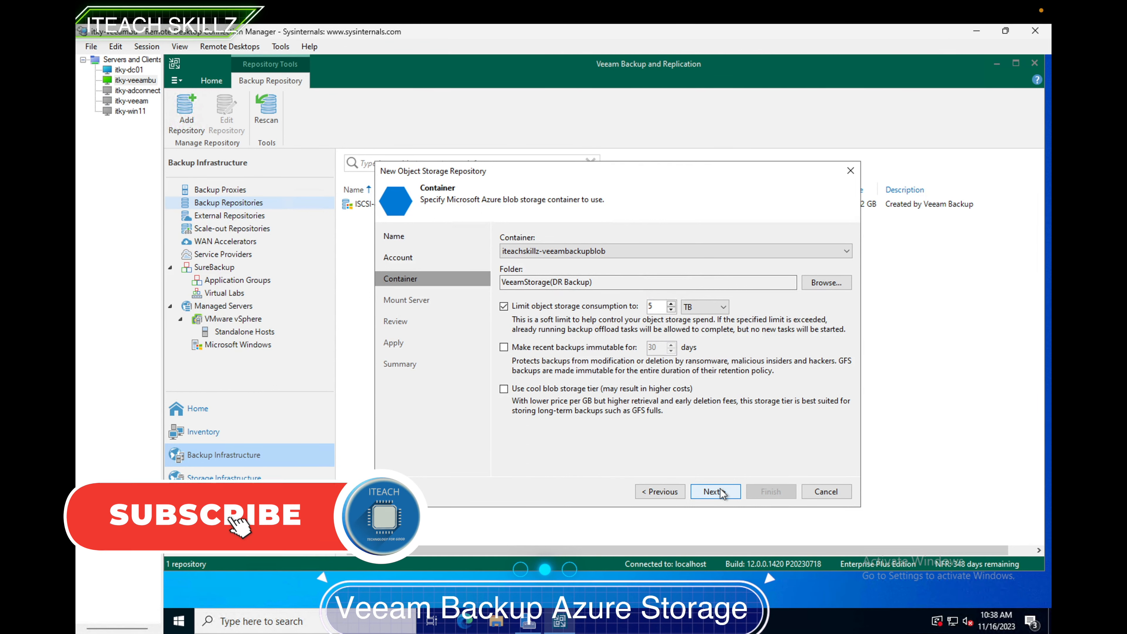
pyautogui.click(721, 488)
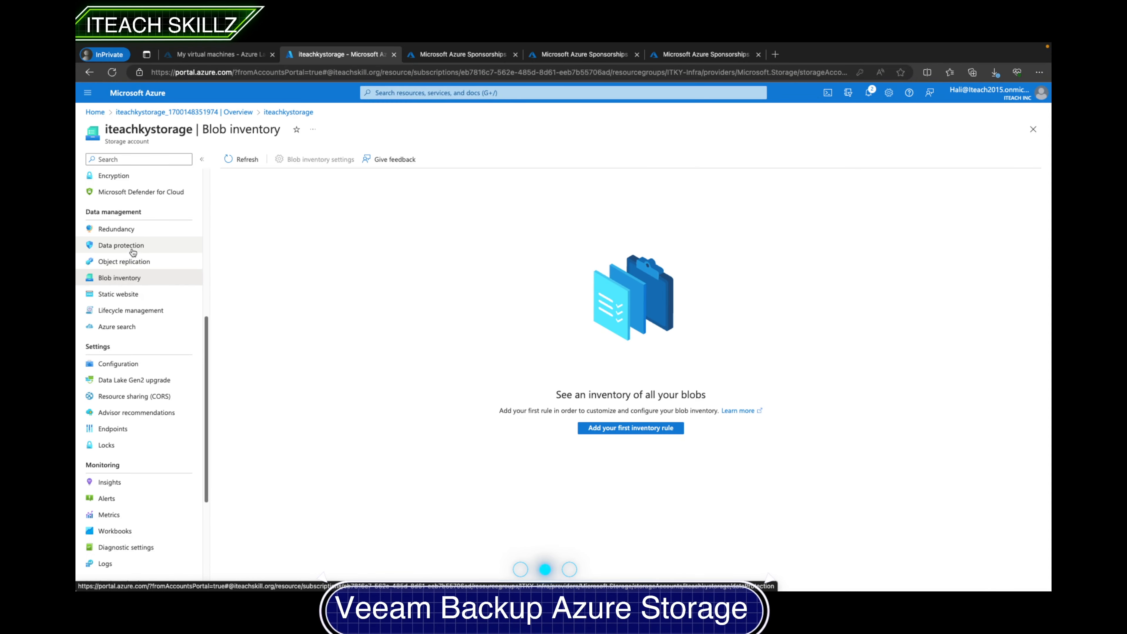
# - In the Azure portal, disable soft delete for blobs and containers in the storage account's data protection settings and save
pyautogui.click(133, 250)
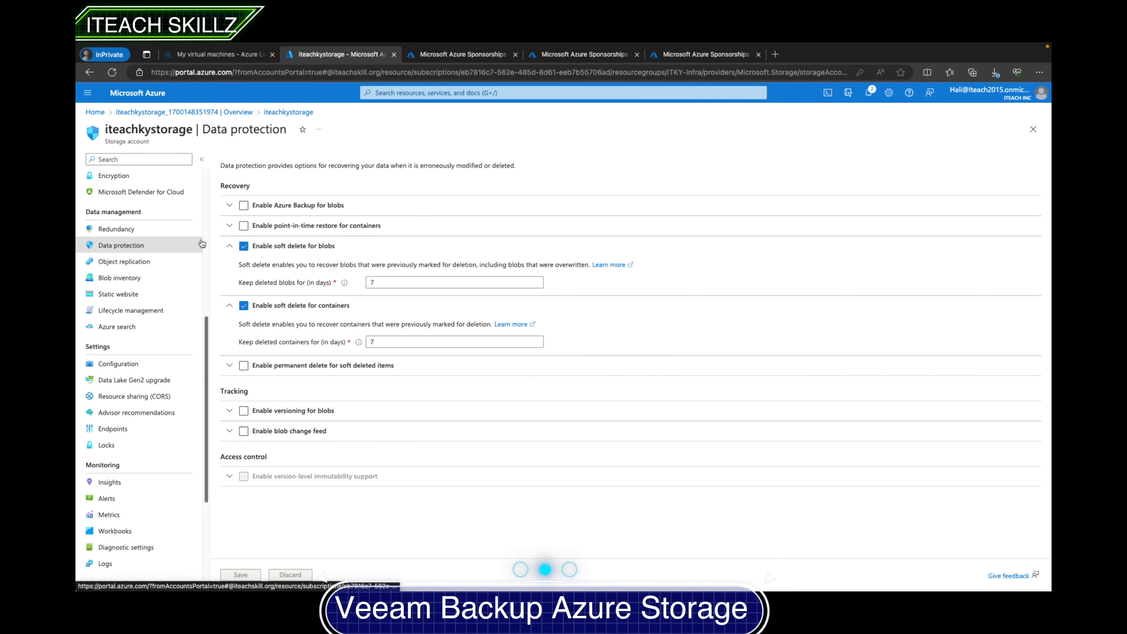
pyautogui.click(244, 247)
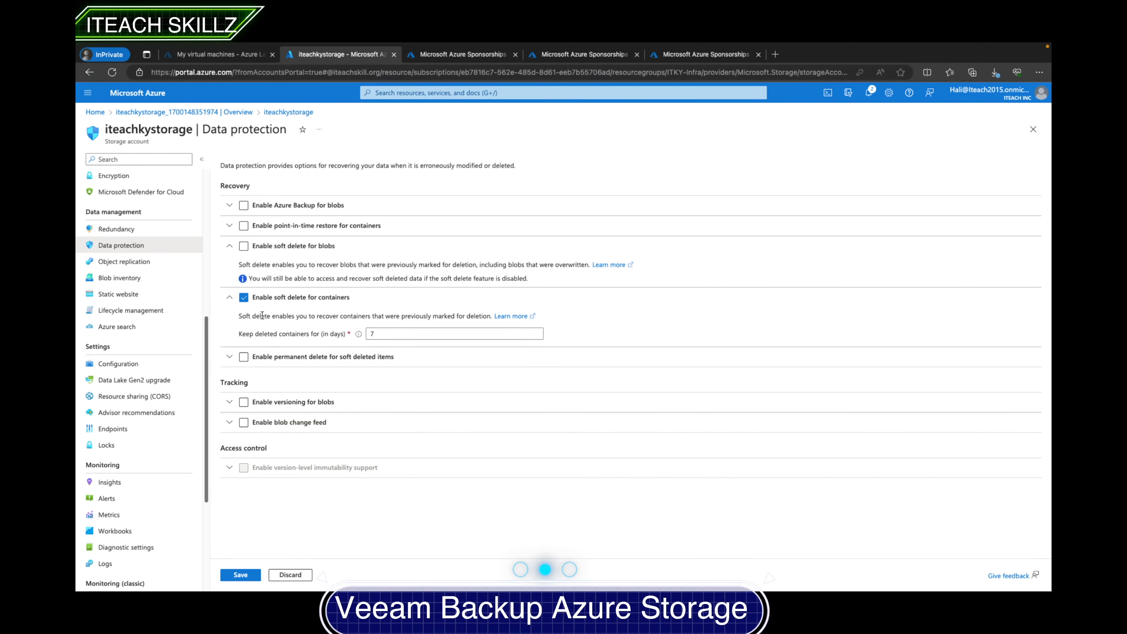
pyautogui.click(246, 301)
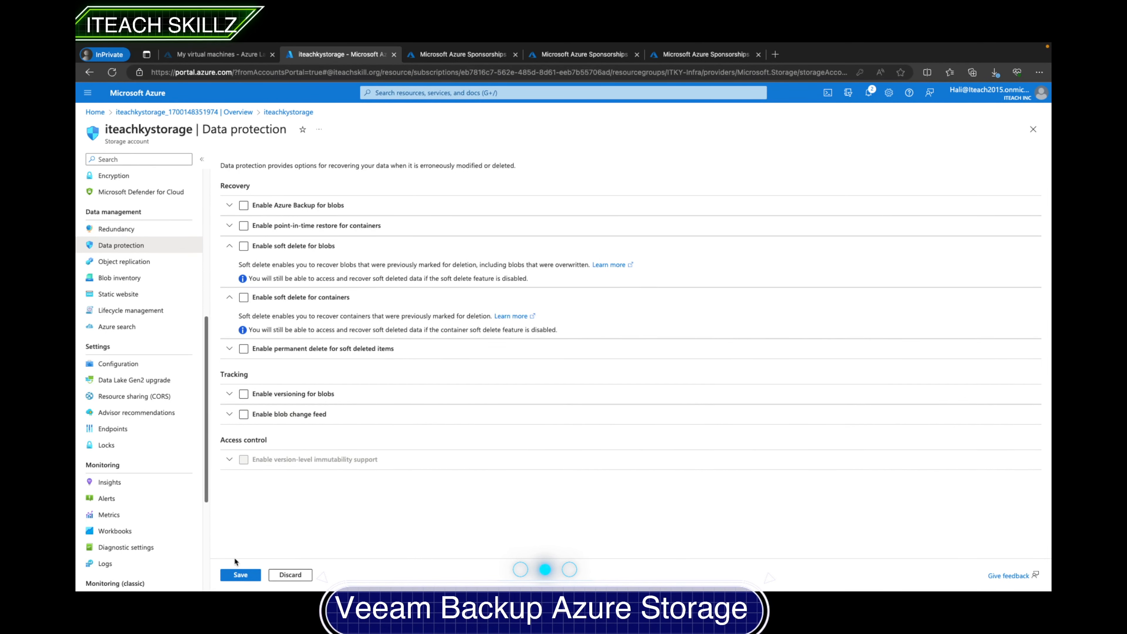
pyautogui.click(235, 575)
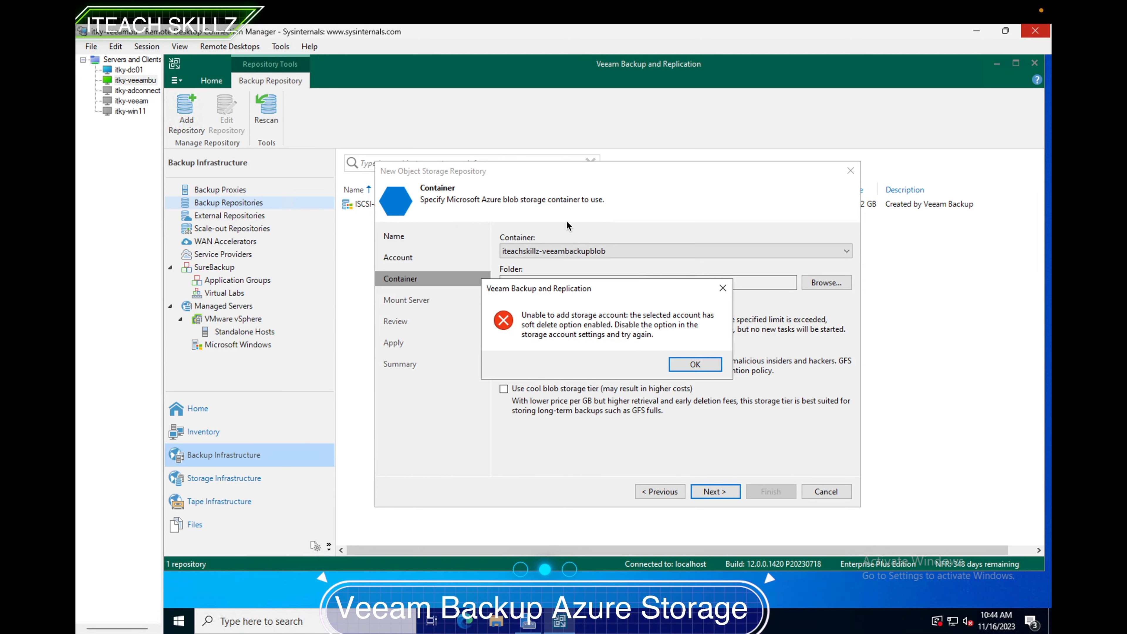
# - Dismiss the soft delete error and retry continuing past the container page
pyautogui.click(691, 364)
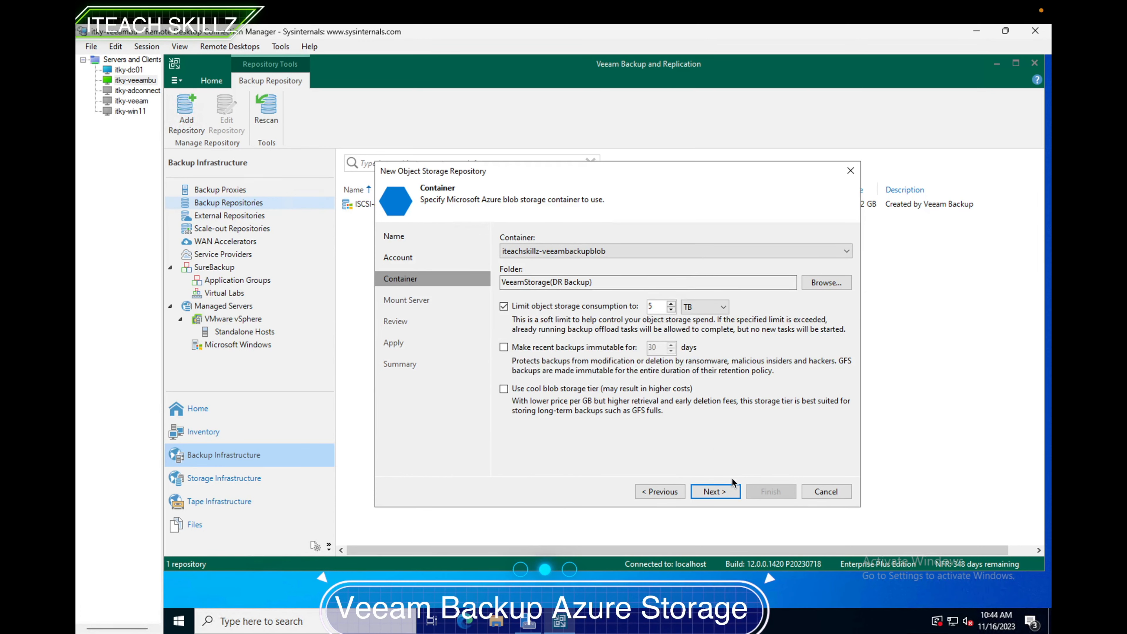
pyautogui.click(716, 491)
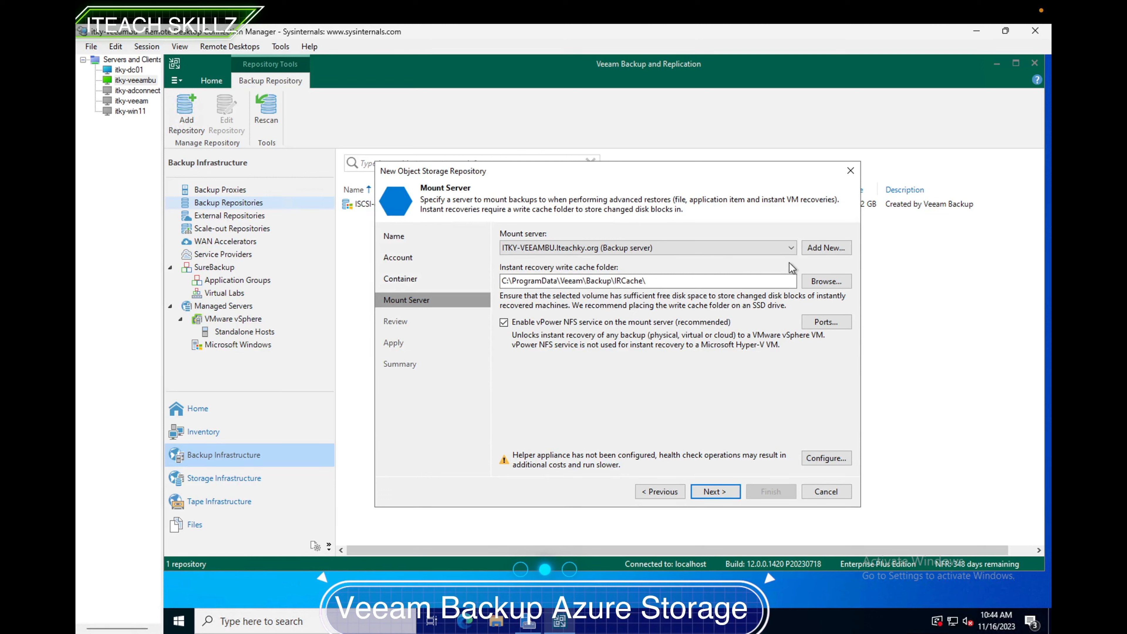
# - Set the instant recovery write cache folder to the root of the F: drive
pyautogui.click(816, 278)
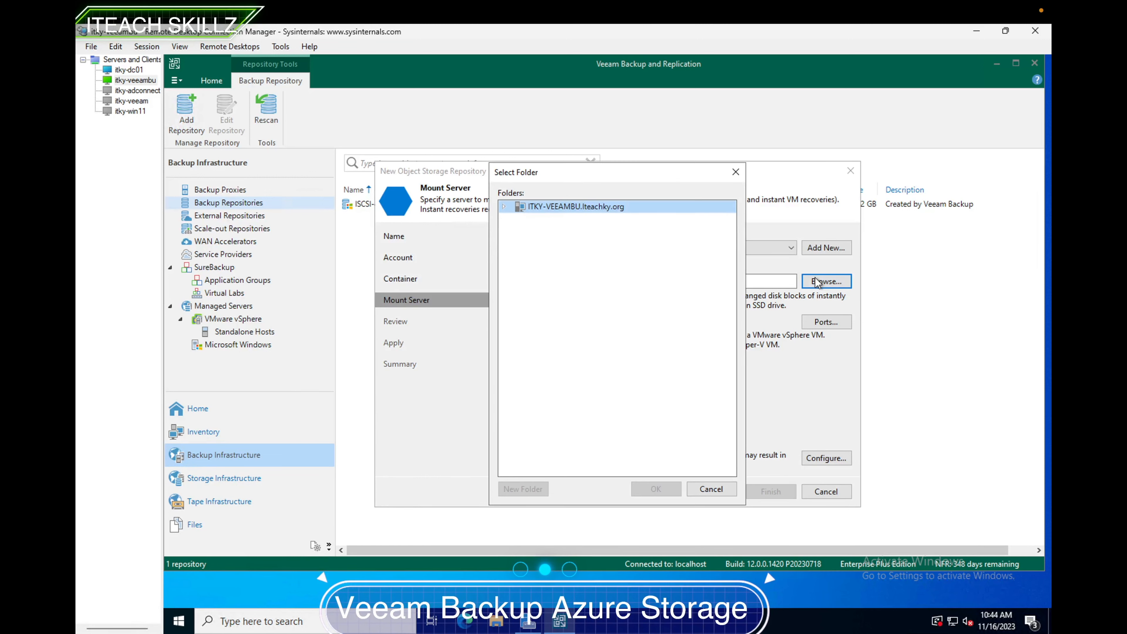
pyautogui.click(504, 207)
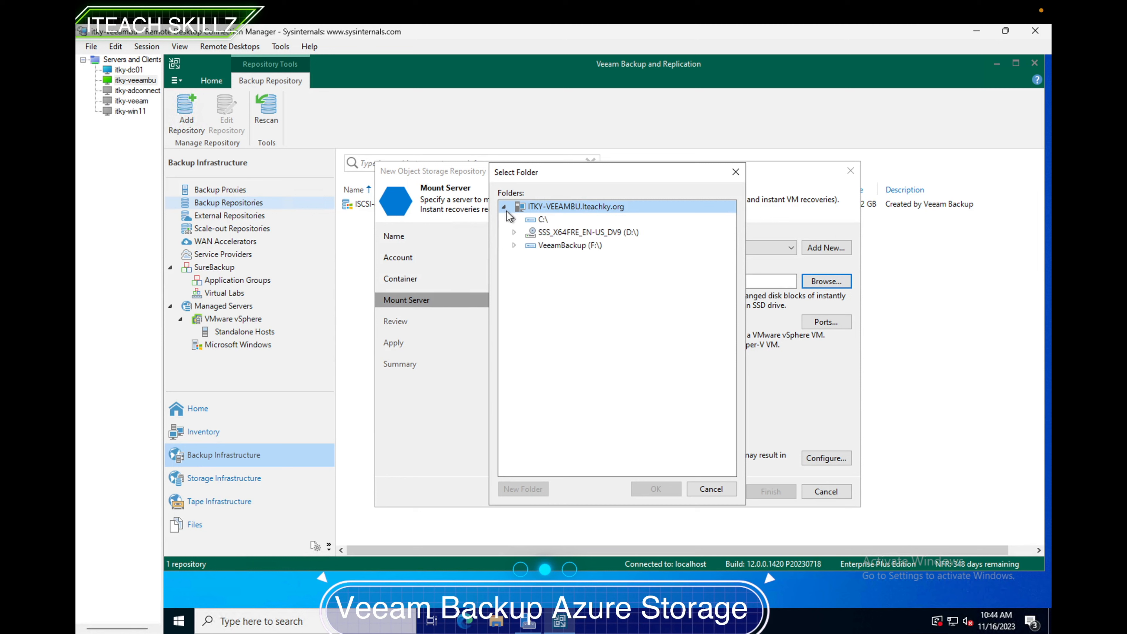
pyautogui.click(546, 246)
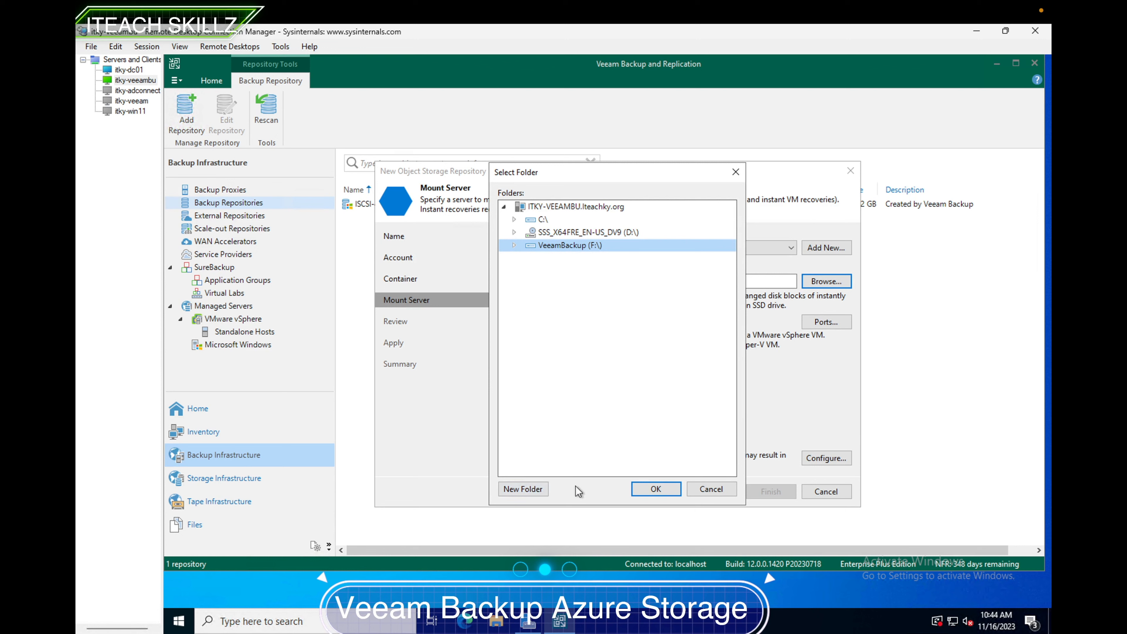
pyautogui.click(651, 488)
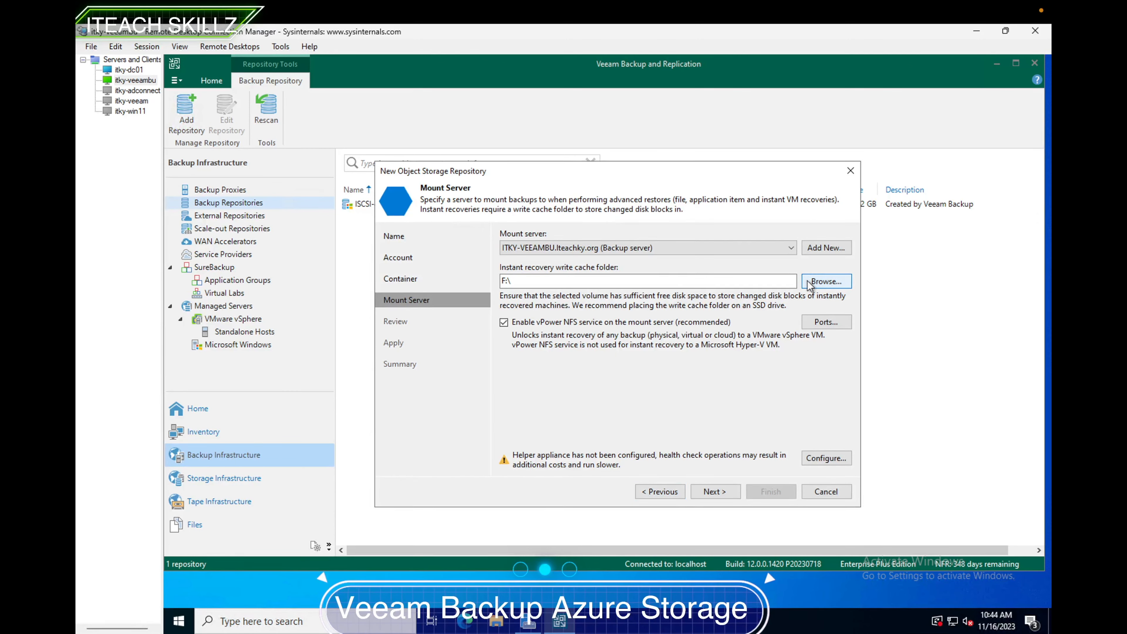
# - Create a VeeamBackupCache folder on the F: drive and set it as the instant recovery write cache folder
pyautogui.click(826, 281)
pyautogui.click(505, 207)
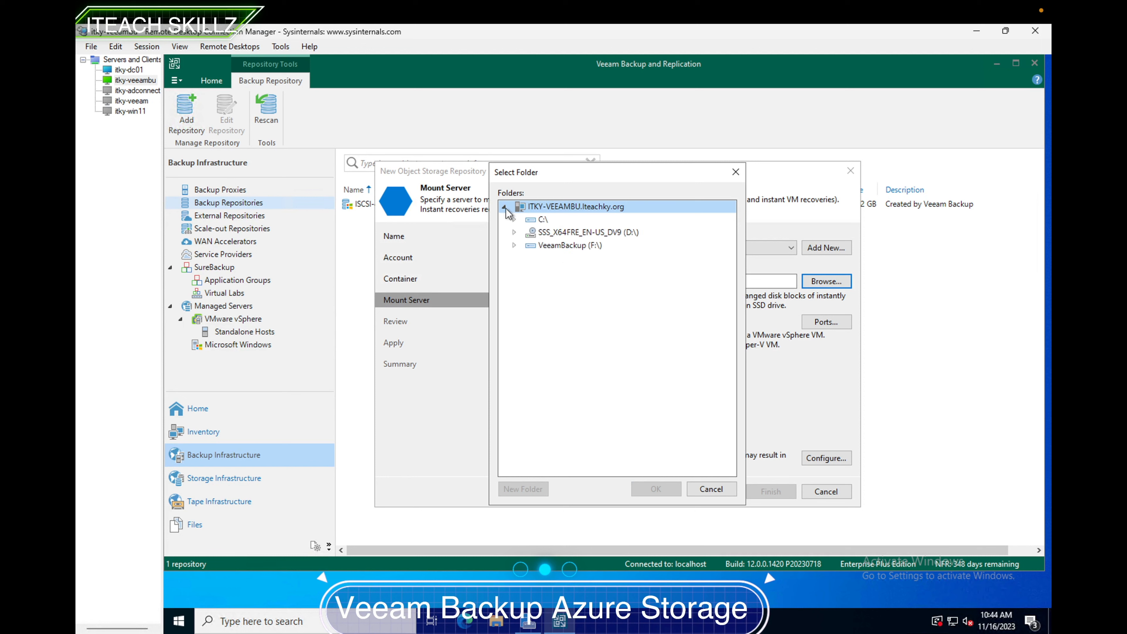
pyautogui.doubleClick(528, 245)
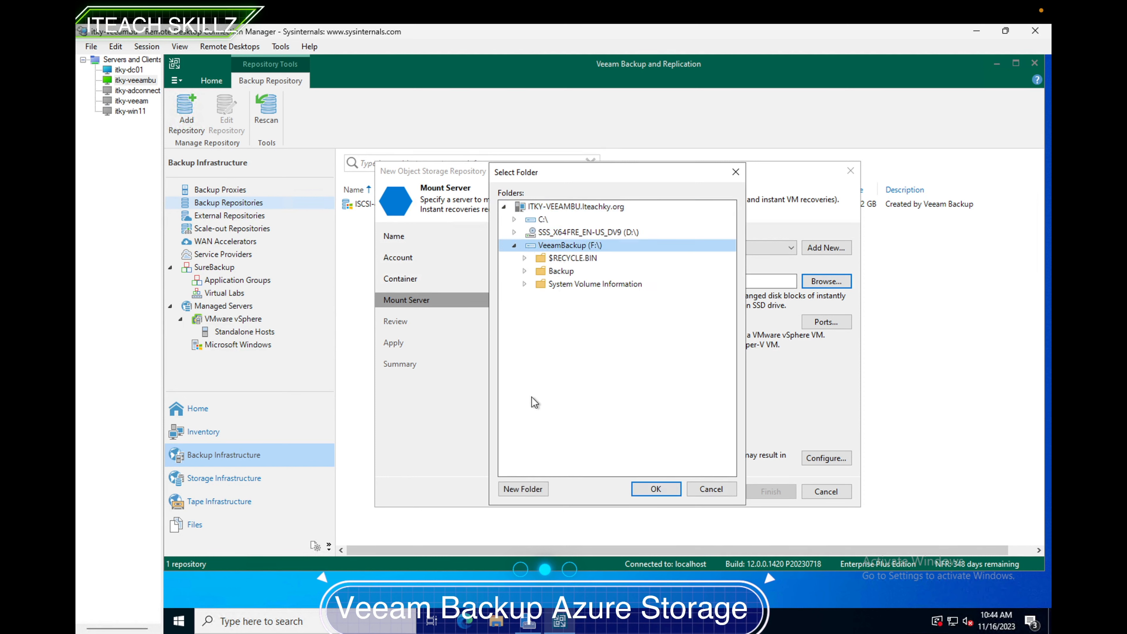
pyautogui.click(516, 490)
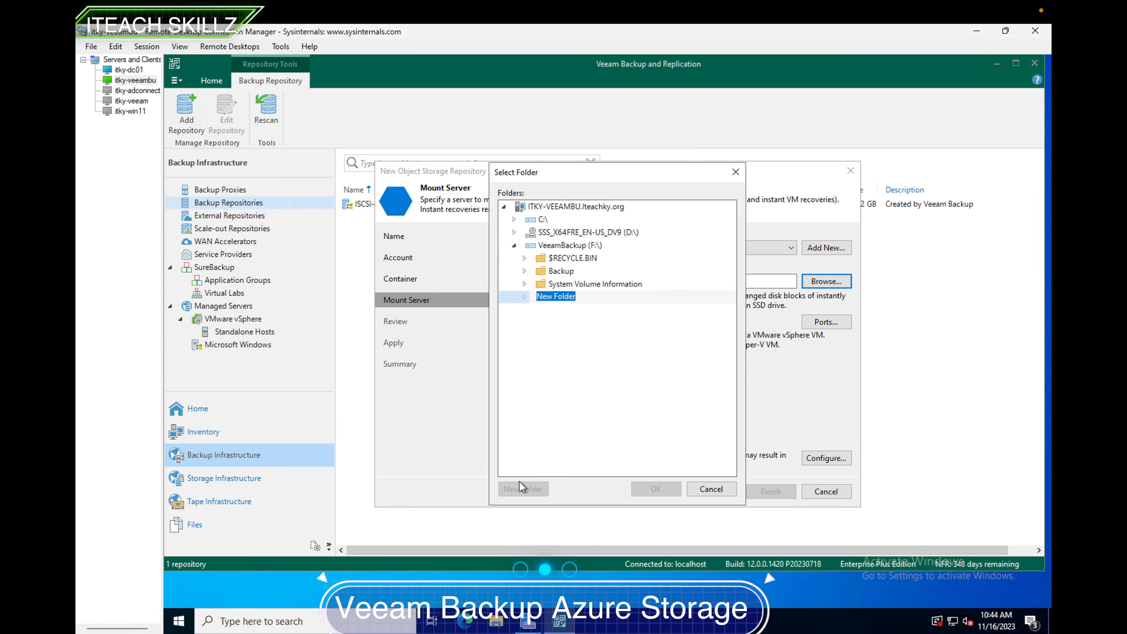
pyautogui.write('VeeamBackupCache')
pyautogui.press('Return')
pyautogui.click(647, 485)
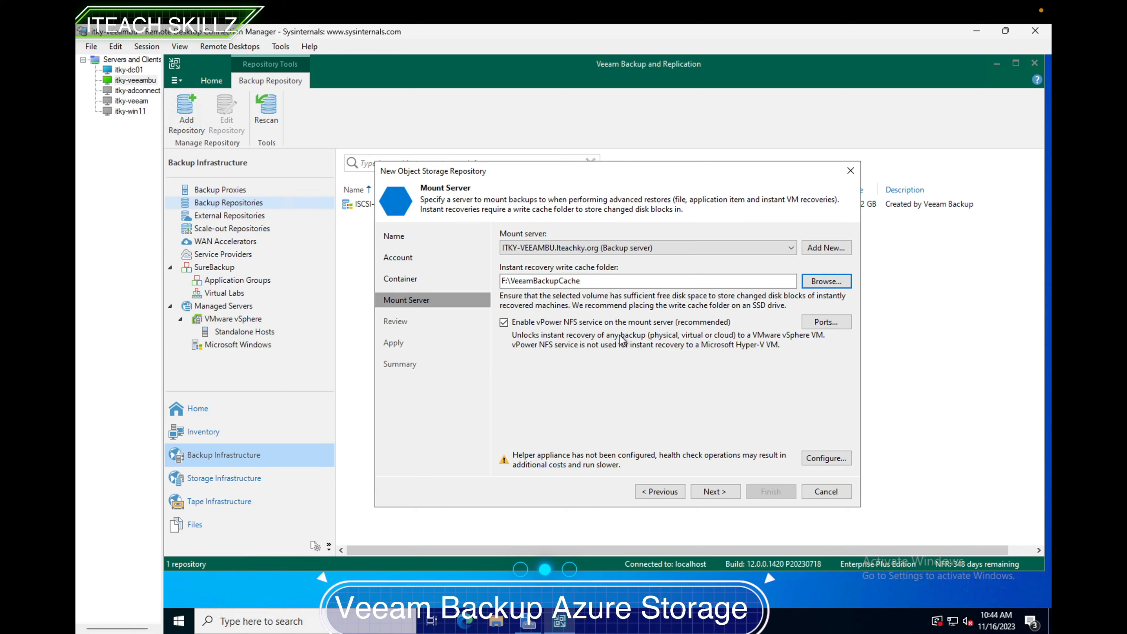
# - Continue to the review page, confirming that the new cache folder applies to all repositories using this mount server
pyautogui.click(723, 489)
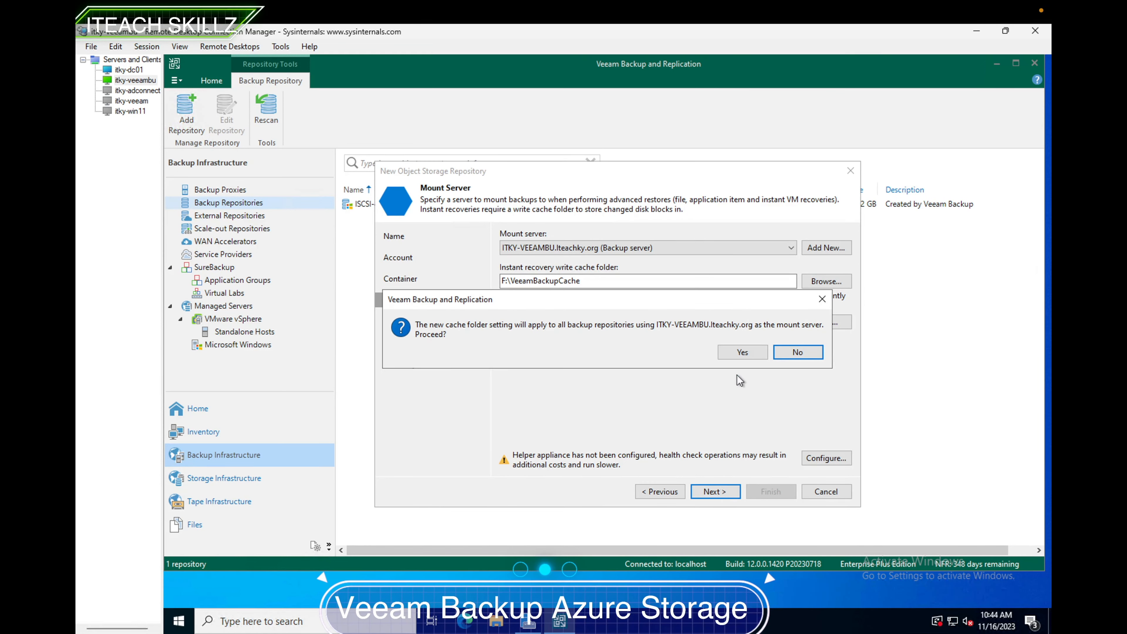
pyautogui.click(740, 353)
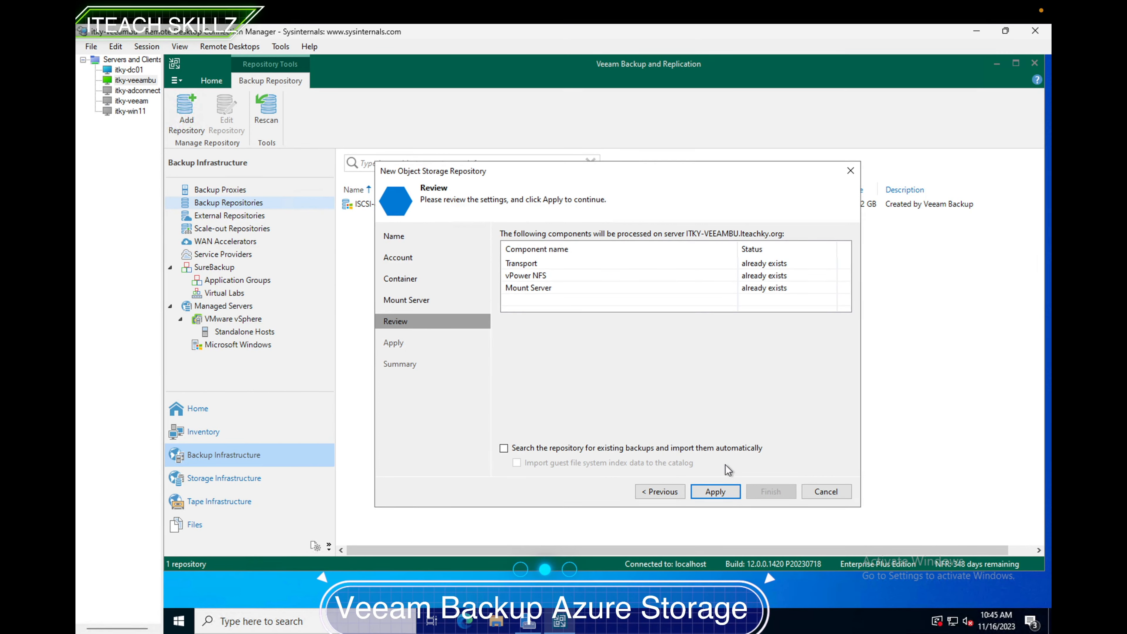
# - Apply the new object storage repository settings and finish the wizard
pyautogui.click(714, 491)
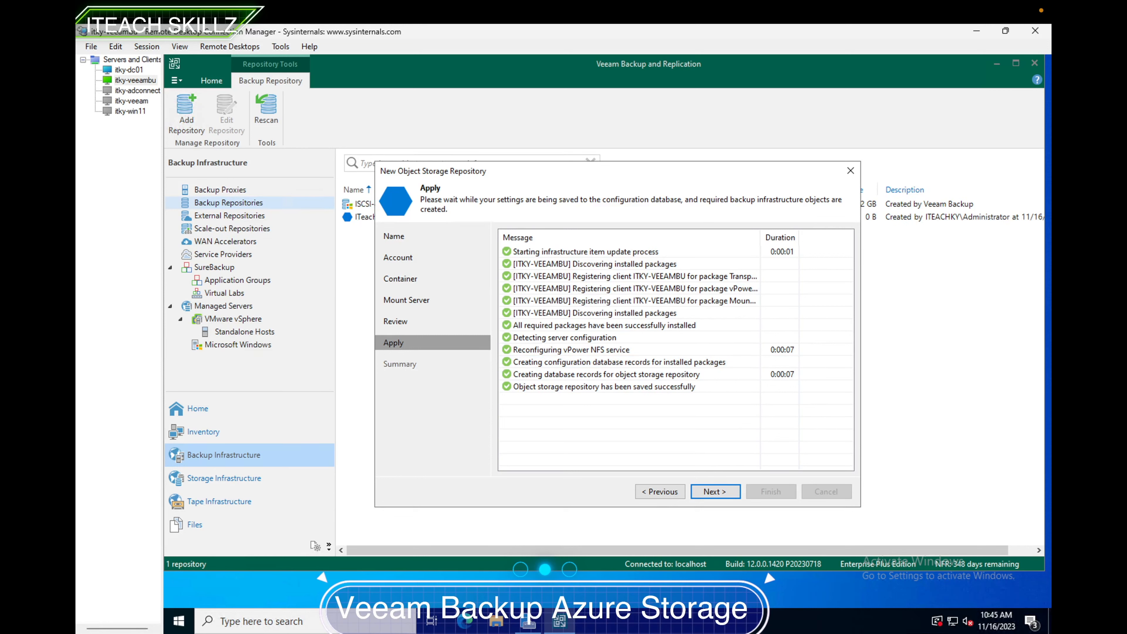
pyautogui.click(720, 490)
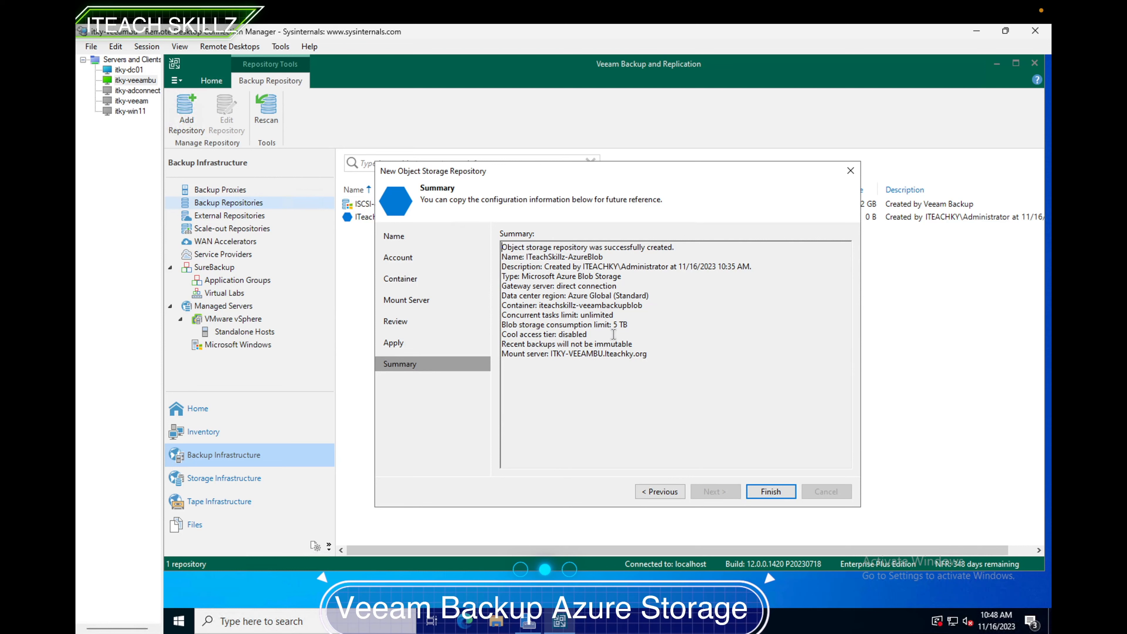
pyautogui.click(773, 492)
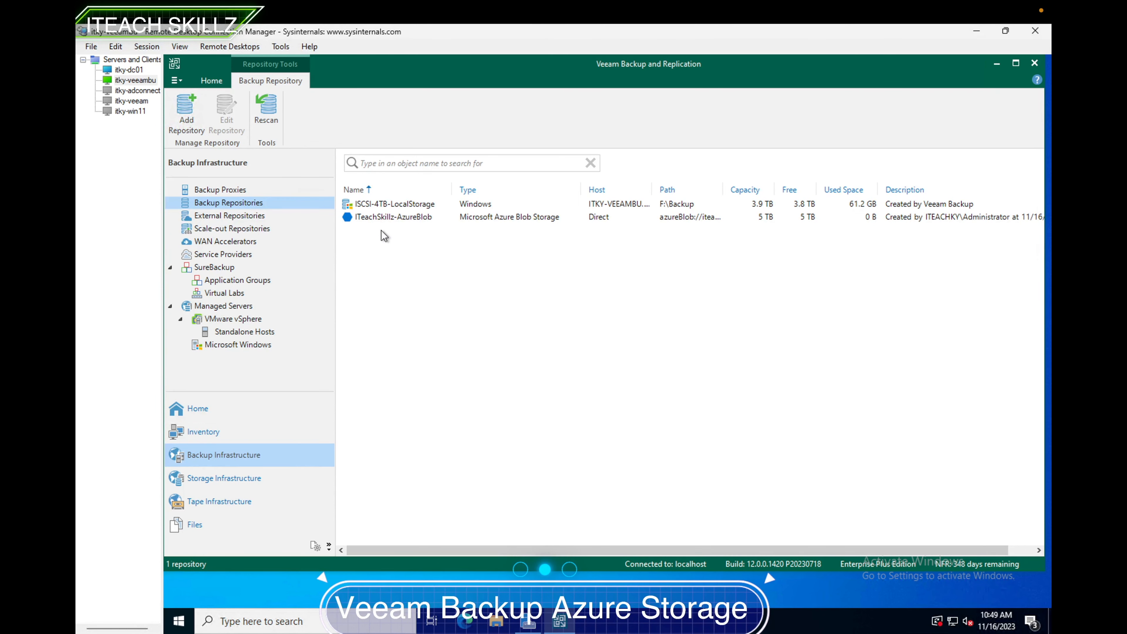
# - Browse through the console's navigation views, ending on the backup jobs list
pyautogui.click(212, 413)
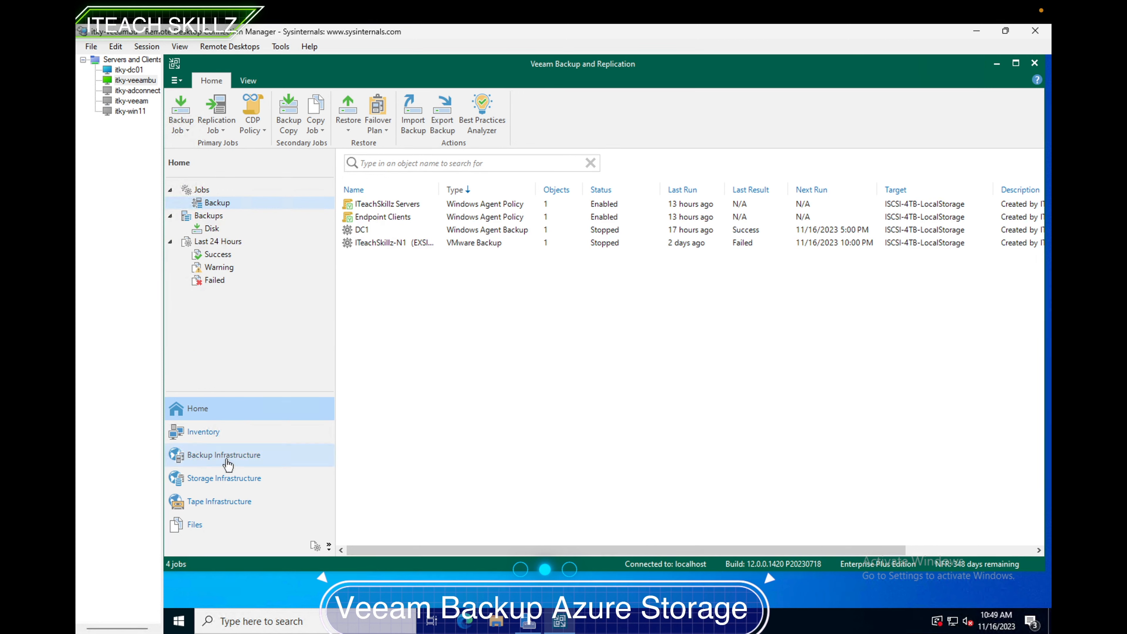
pyautogui.click(218, 457)
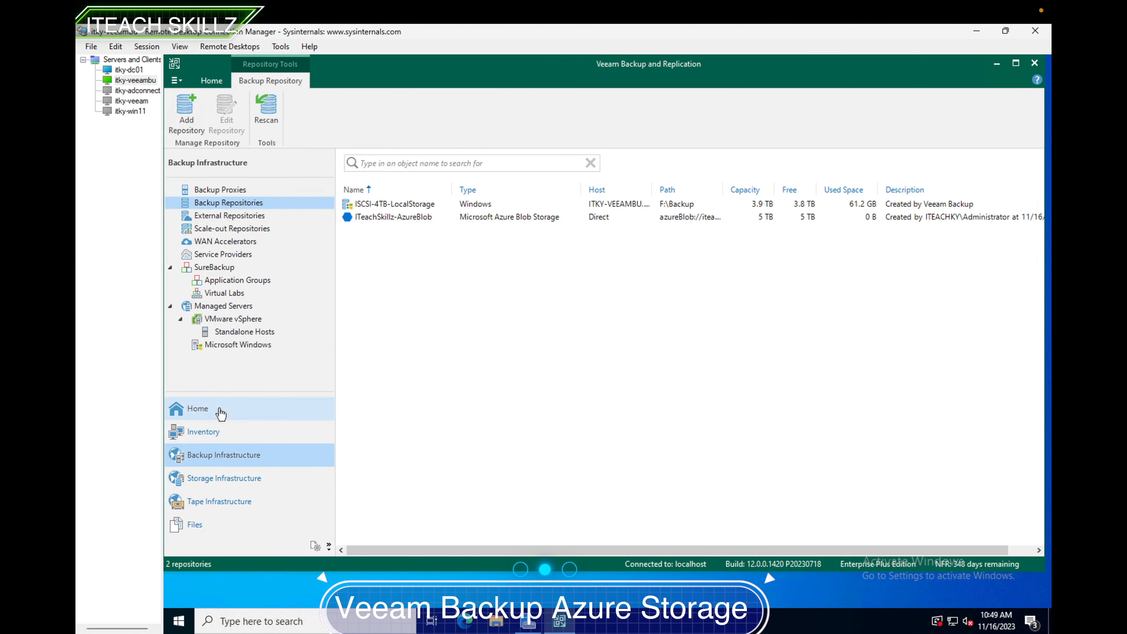
pyautogui.click(212, 432)
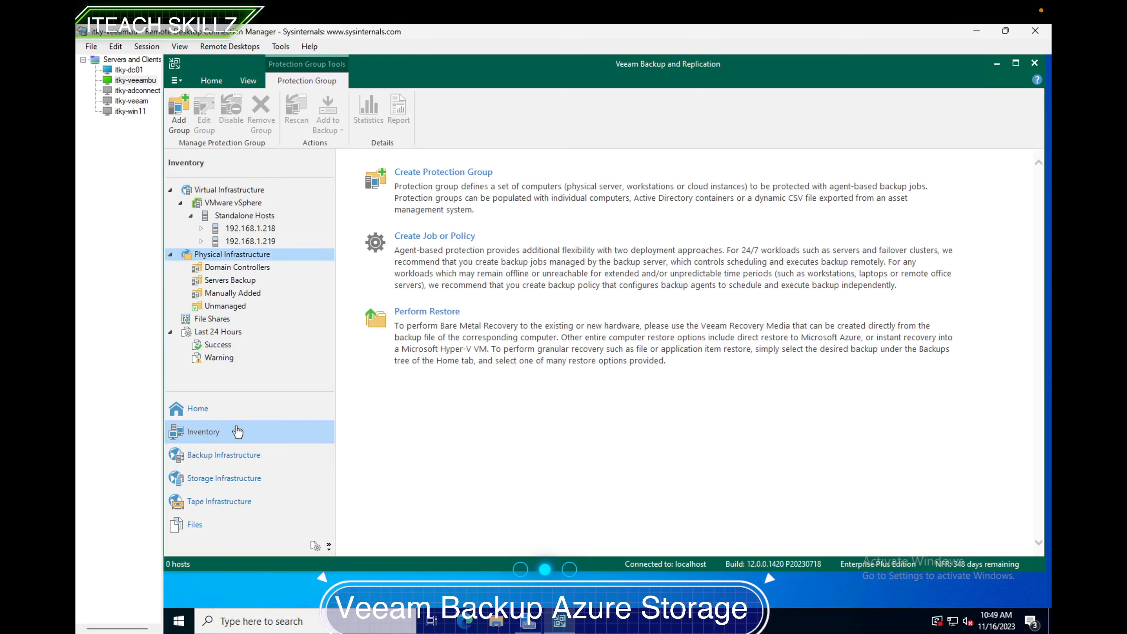
pyautogui.click(229, 478)
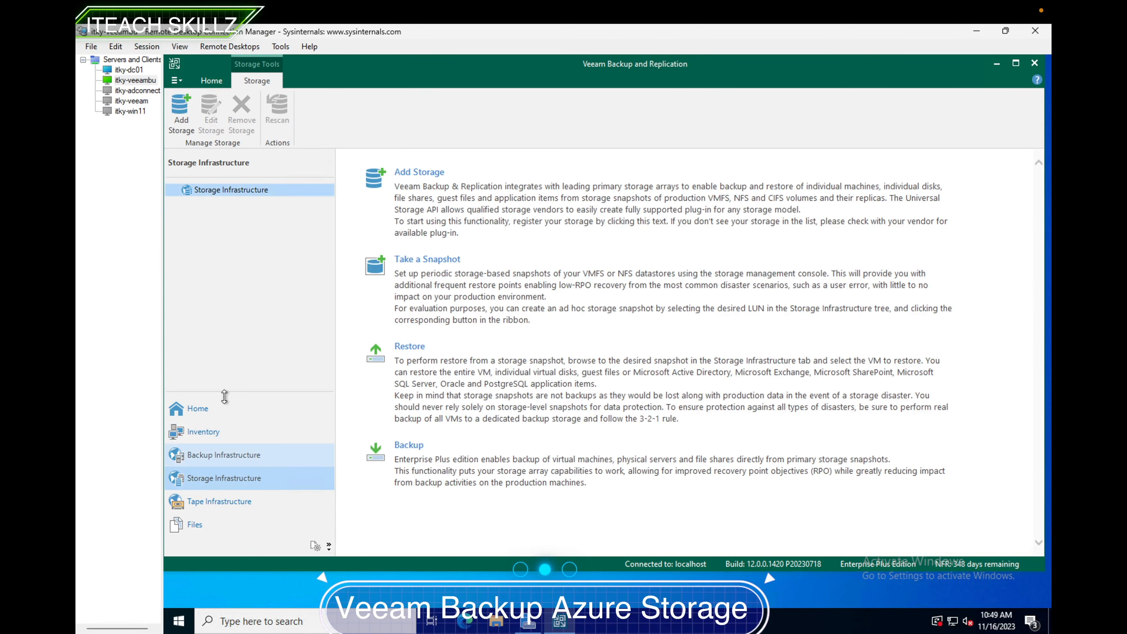
pyautogui.click(237, 498)
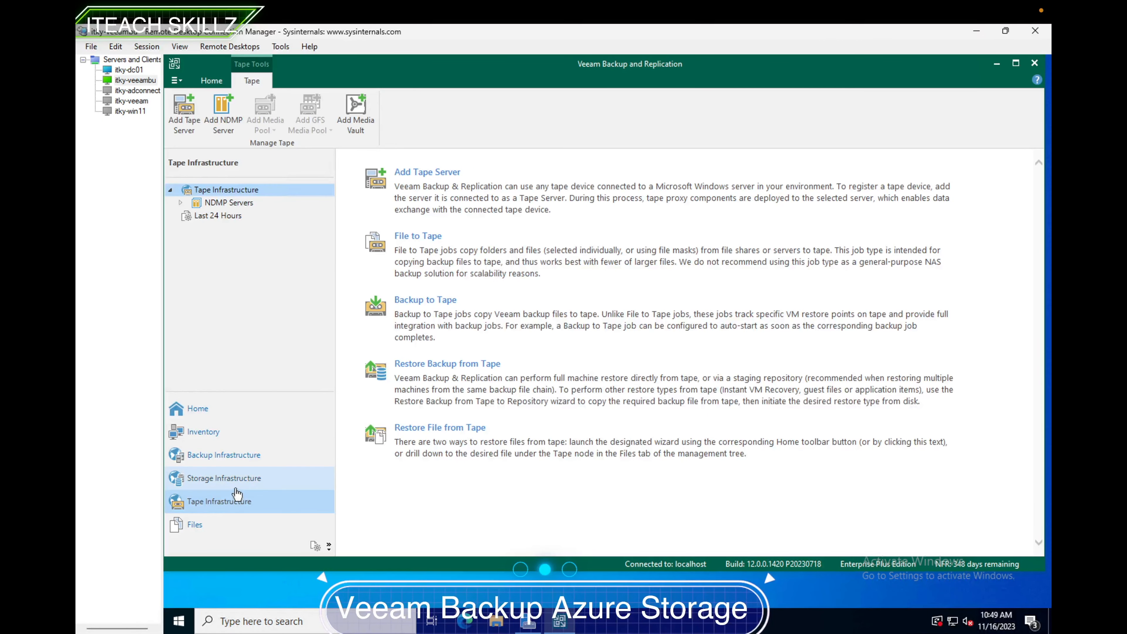
pyautogui.click(224, 521)
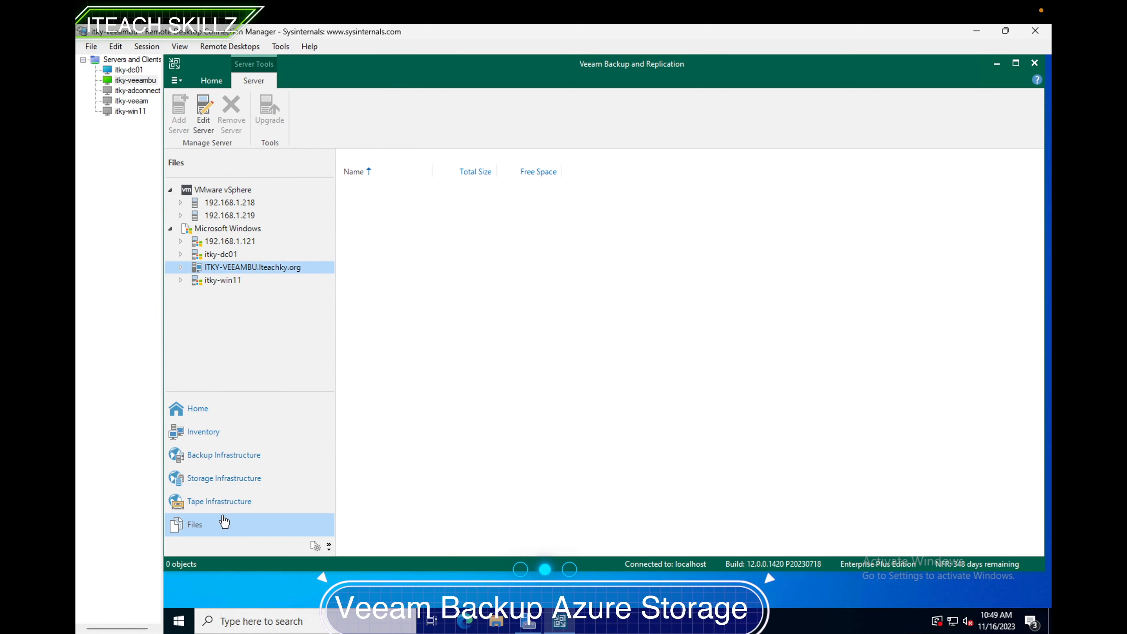
pyautogui.click(316, 548)
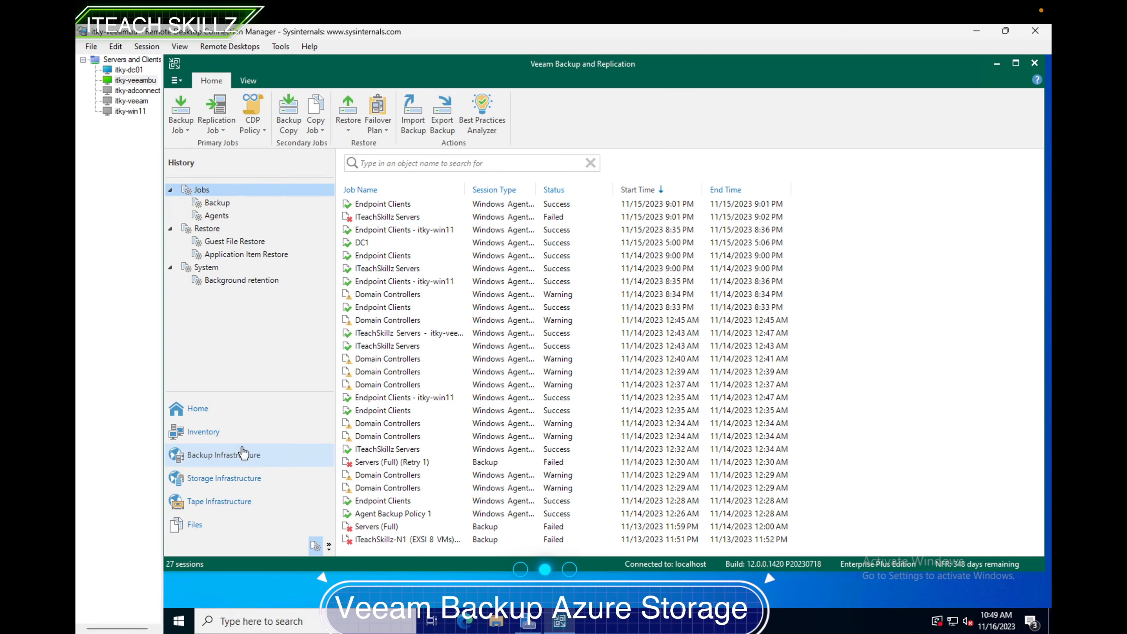
pyautogui.click(226, 433)
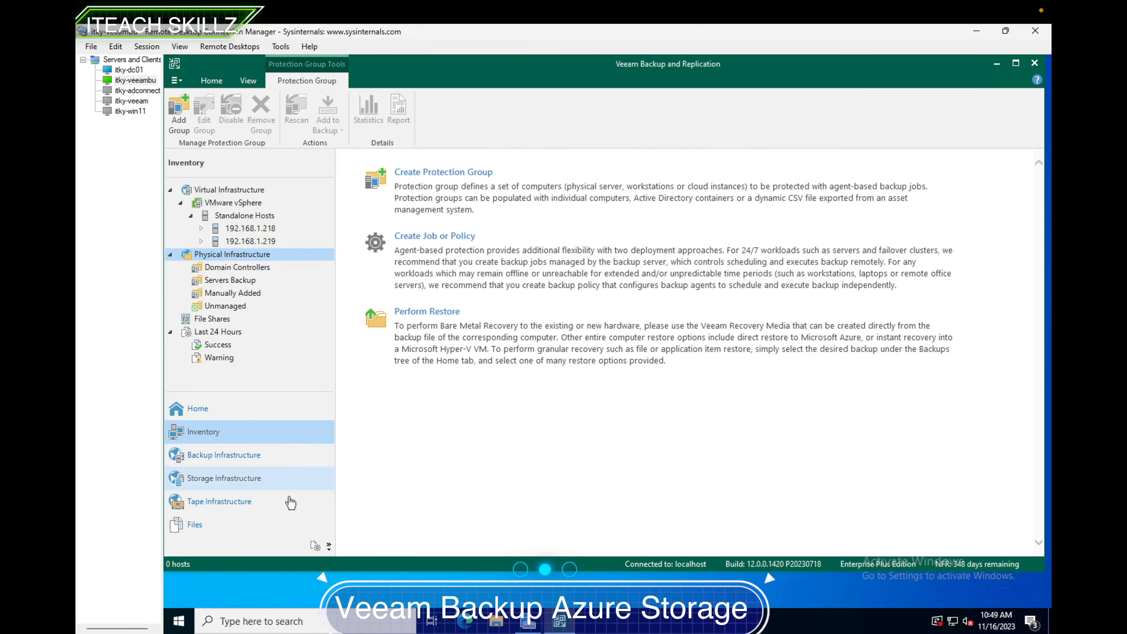
pyautogui.click(315, 546)
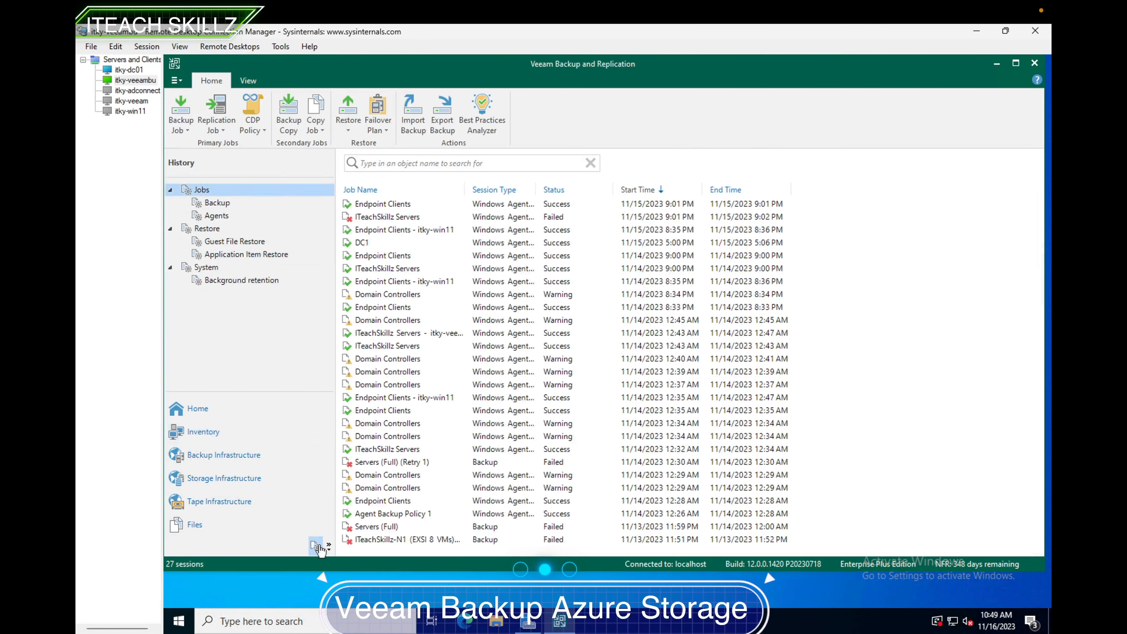
pyautogui.click(248, 464)
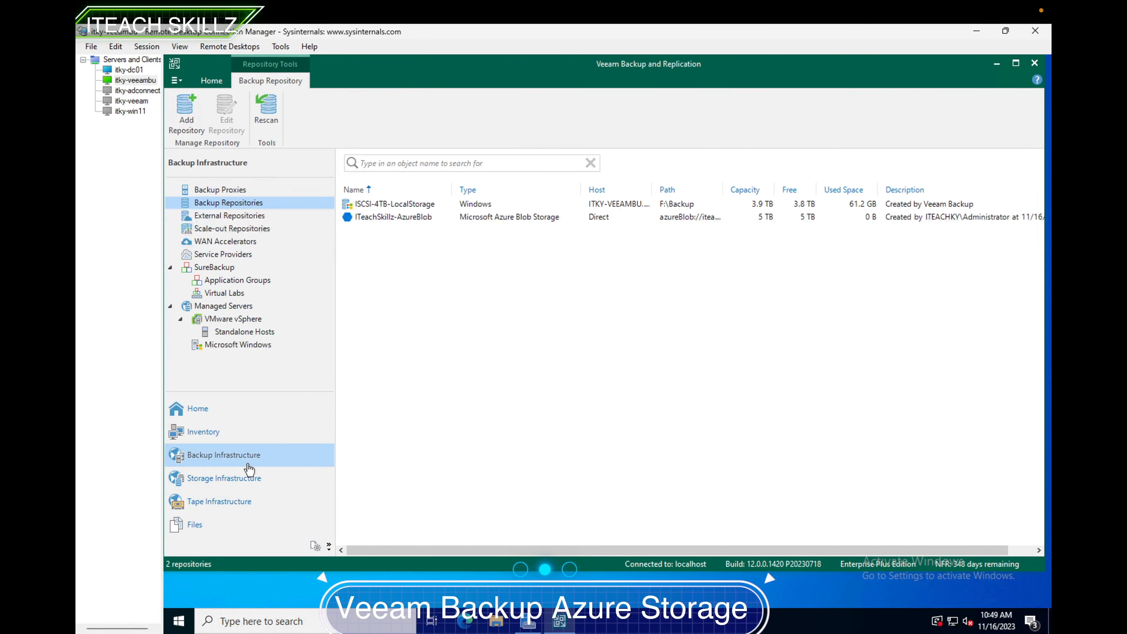
pyautogui.click(223, 431)
pyautogui.click(216, 411)
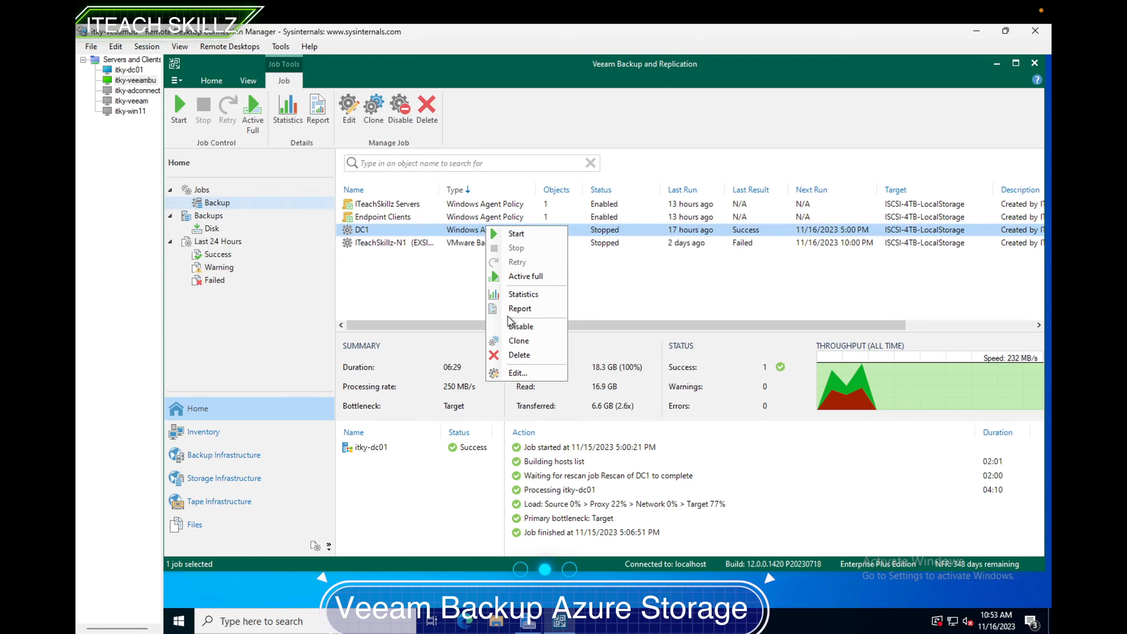
# - Disable the DC1 backup job, change its backup repository to ITeachSkillz-AzureBlob, and detach its existing backups
pyautogui.click(521, 327)
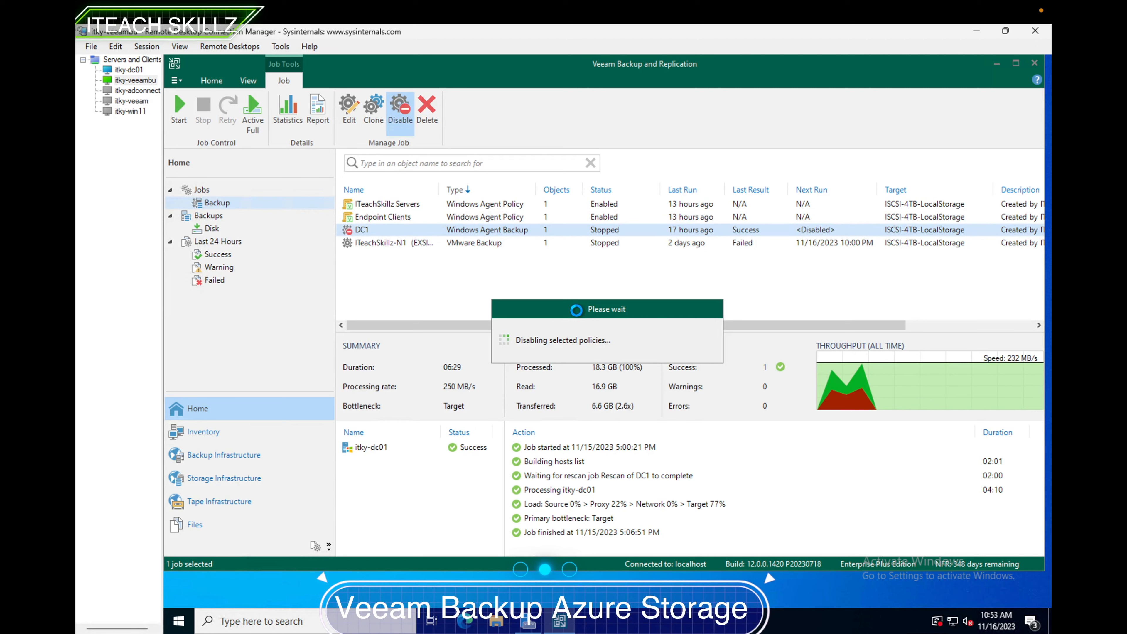
pyautogui.rightClick(524, 227)
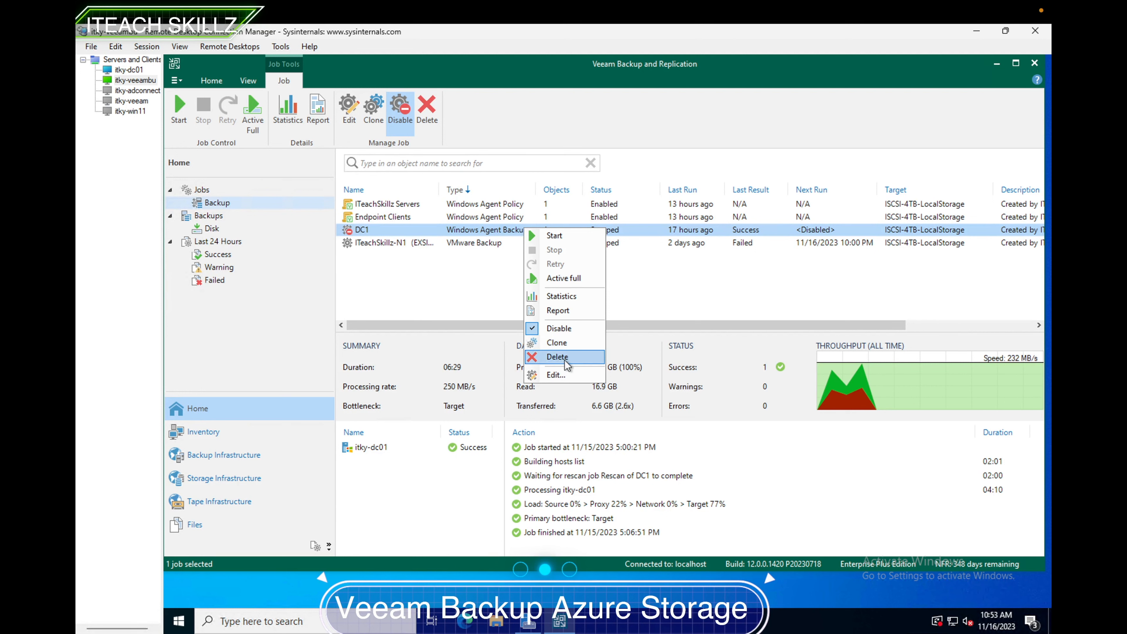
pyautogui.click(555, 374)
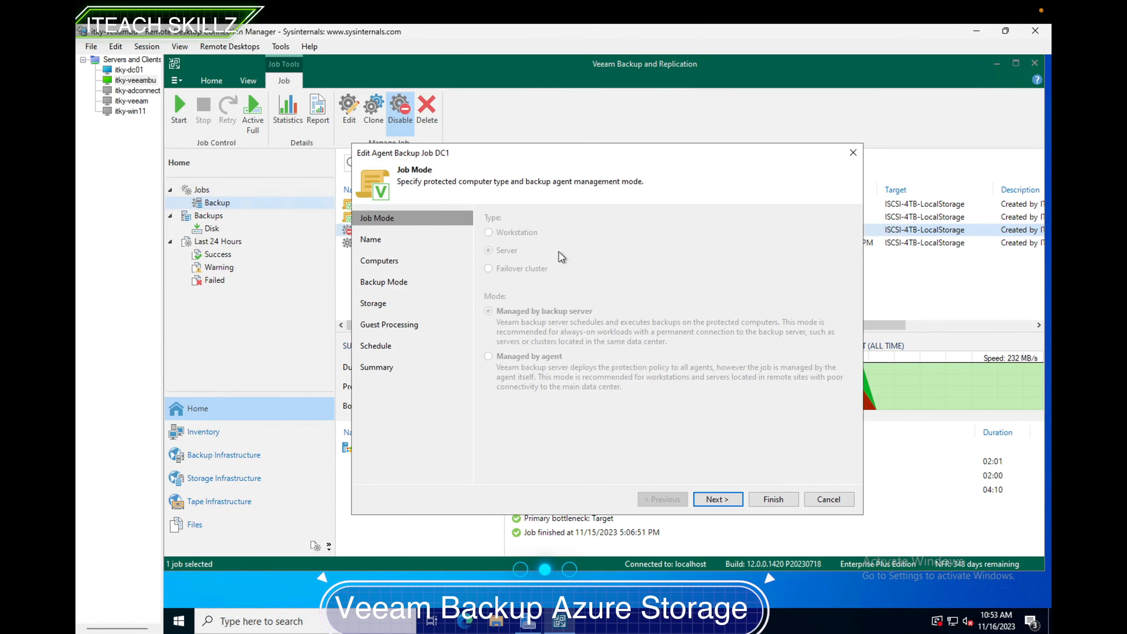
pyautogui.click(721, 499)
pyautogui.click(721, 499)
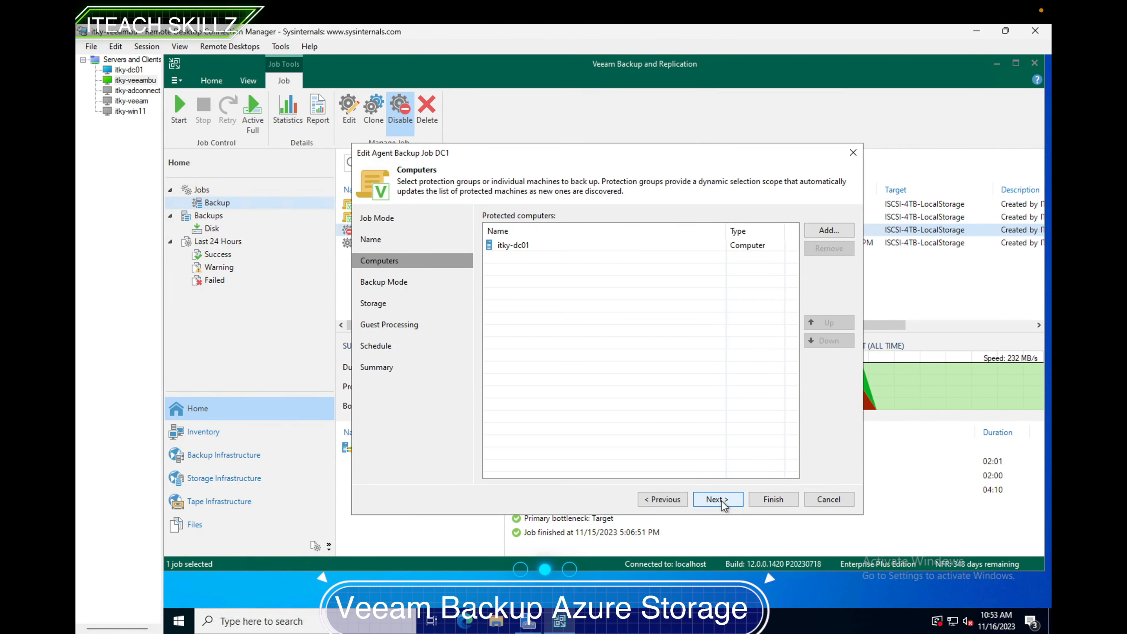
pyautogui.click(721, 499)
pyautogui.click(721, 499)
pyautogui.click(721, 499)
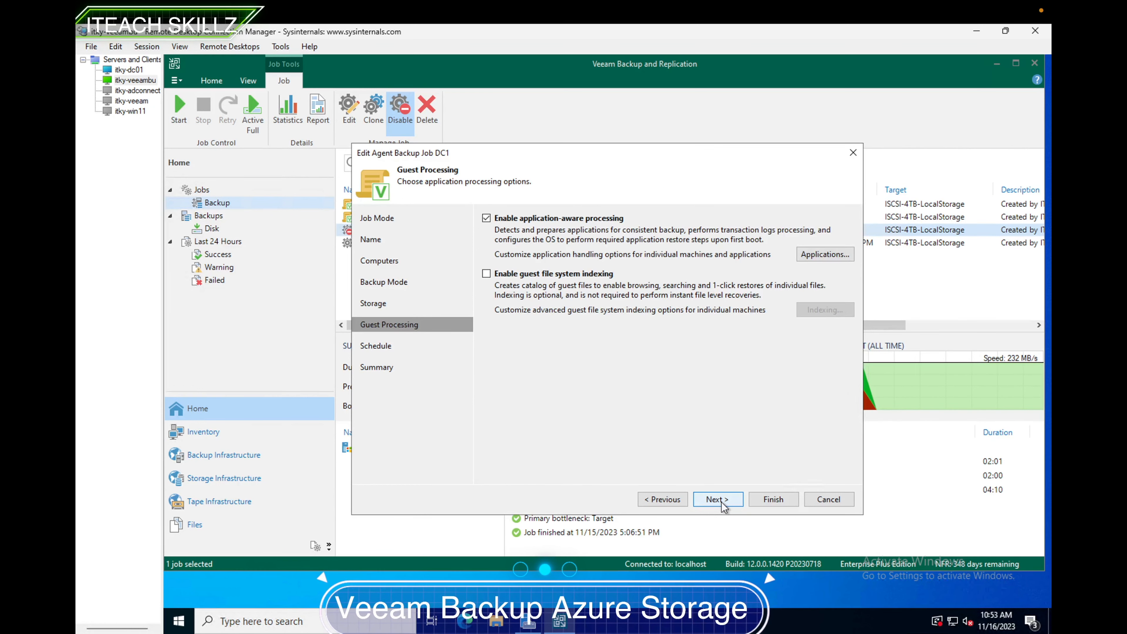
pyautogui.click(662, 499)
pyautogui.click(630, 232)
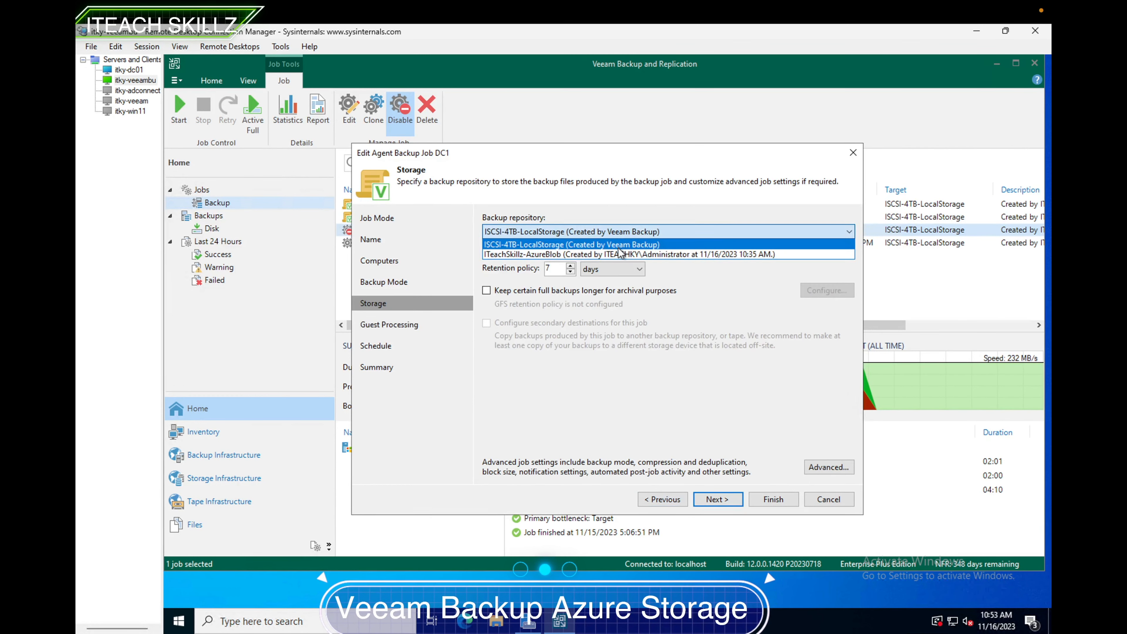
pyautogui.click(620, 255)
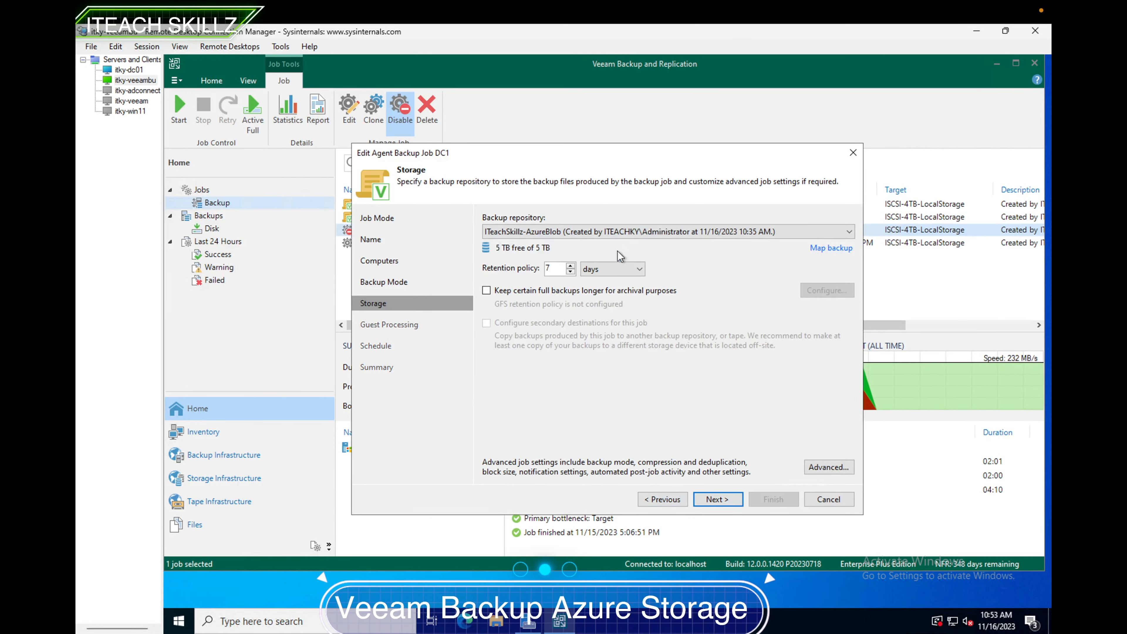
pyautogui.click(728, 498)
pyautogui.click(736, 354)
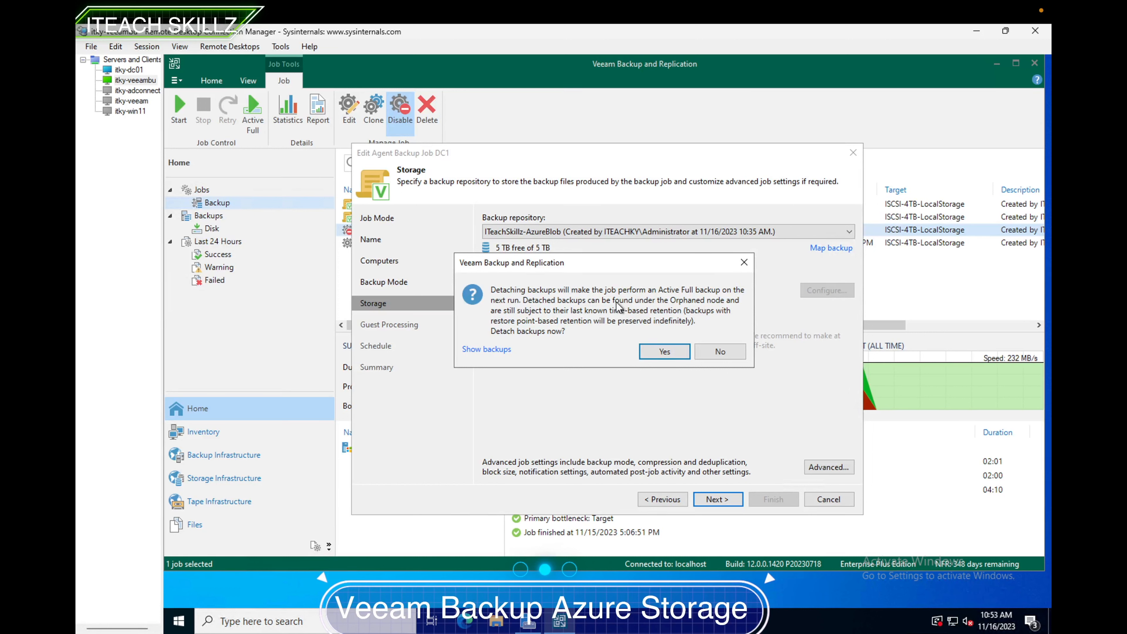
pyautogui.click(659, 350)
# - Schedule the DC1 job to run daily at 7:00 PM and save the job
pyautogui.click(716, 500)
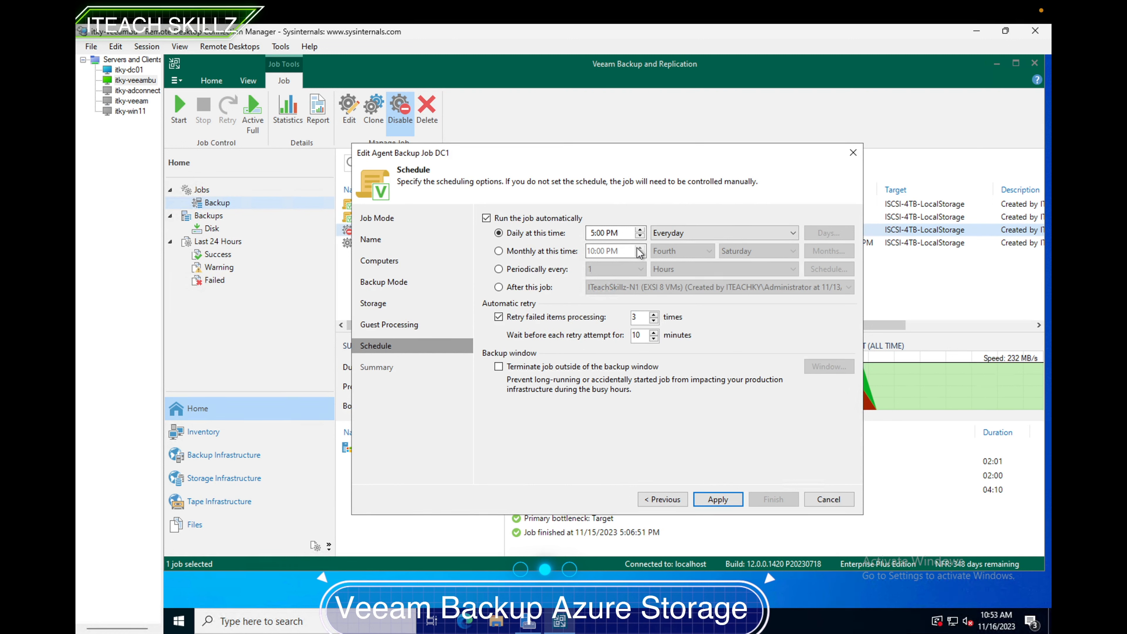
pyautogui.click(640, 236)
pyautogui.click(640, 236)
pyautogui.click(719, 499)
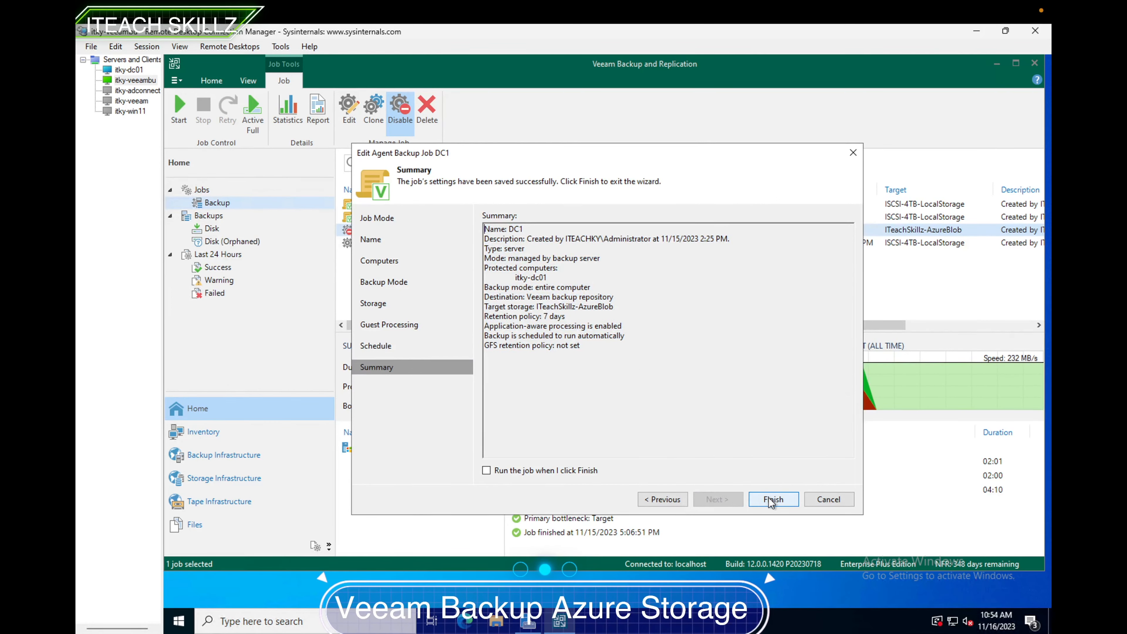
pyautogui.click(676, 498)
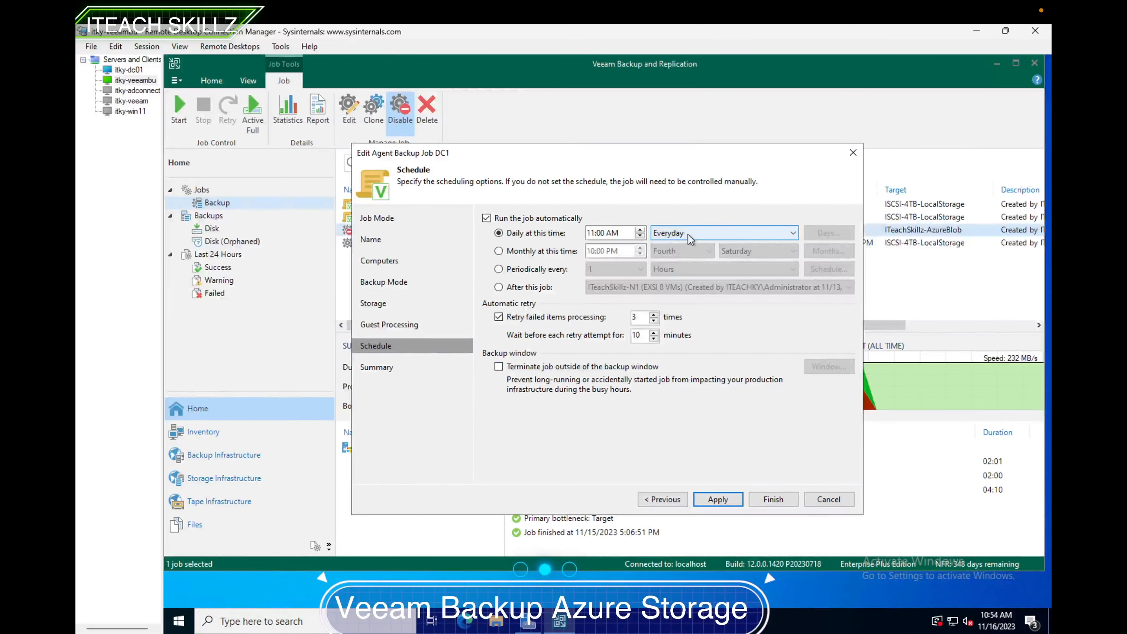
pyautogui.click(643, 230)
pyautogui.click(644, 229)
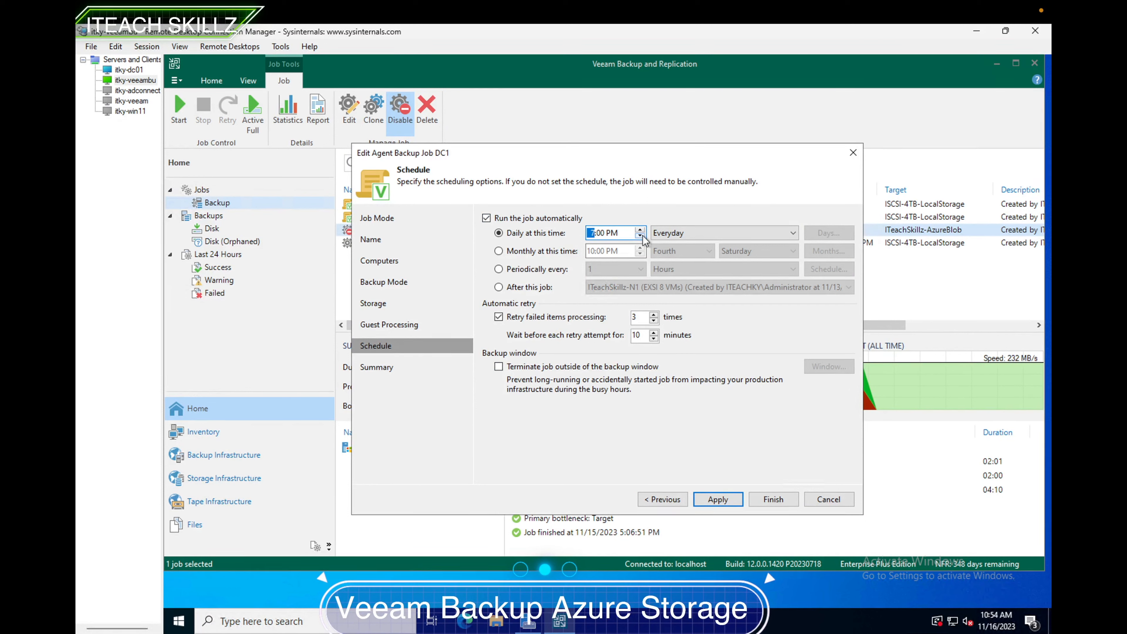
pyautogui.click(721, 498)
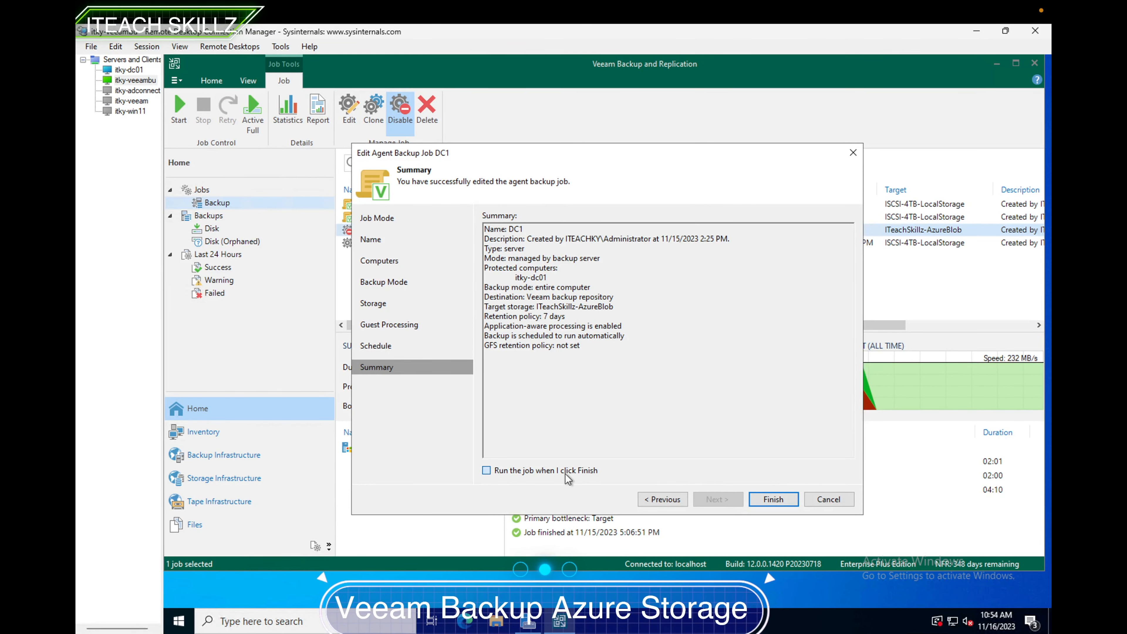
pyautogui.click(764, 500)
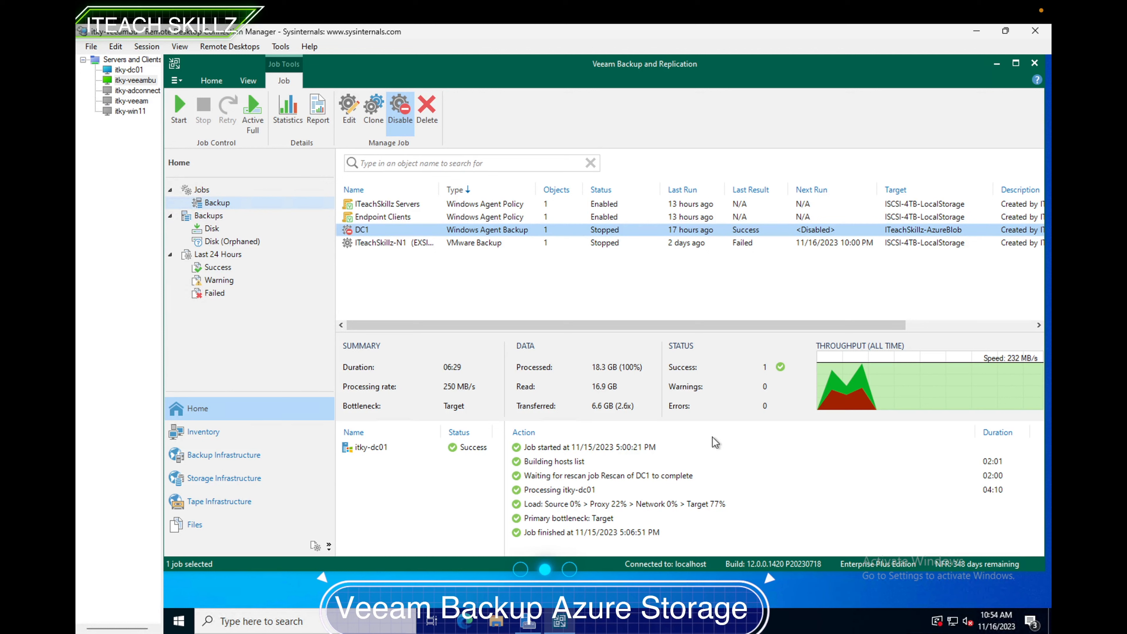
# - Re-enable the DC1 backup job
pyautogui.rightClick(597, 233)
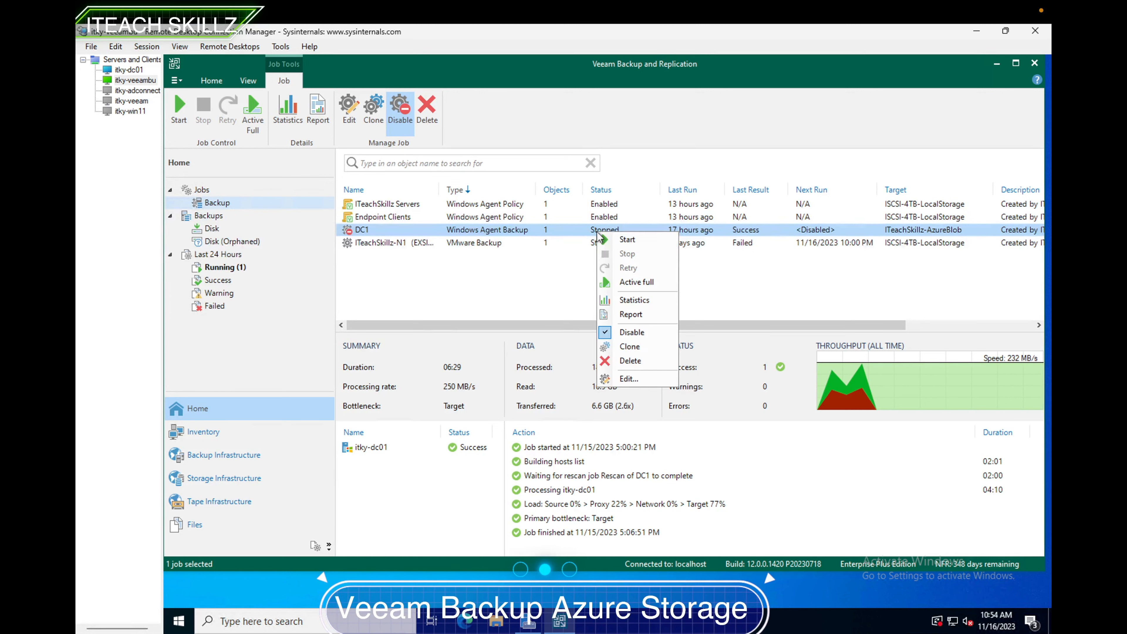
pyautogui.click(641, 334)
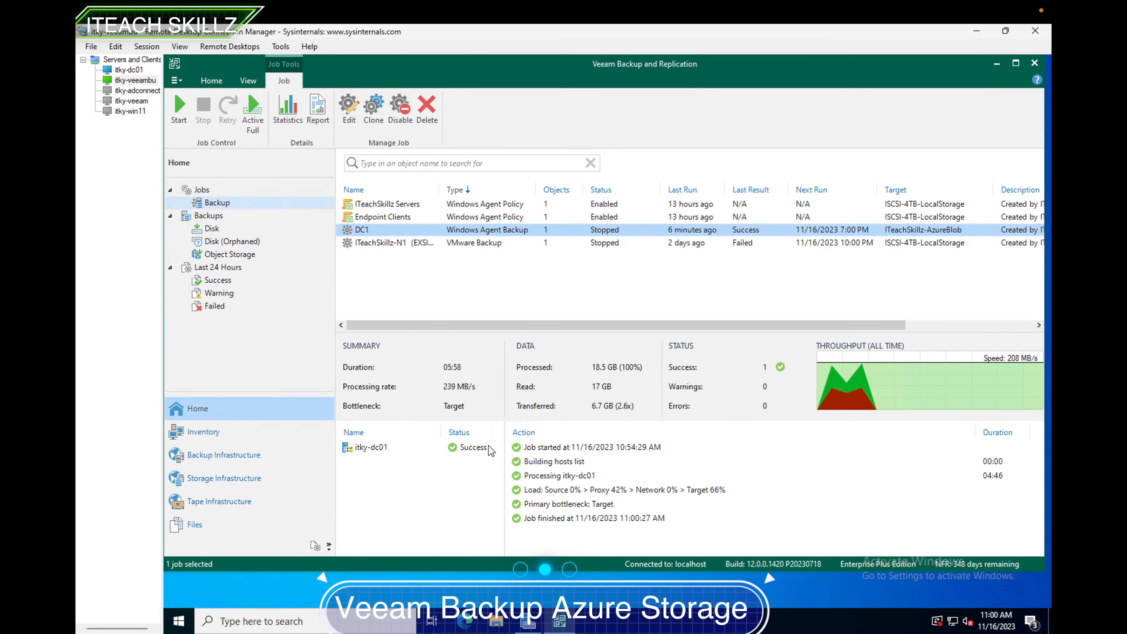
pyautogui.click(466, 452)
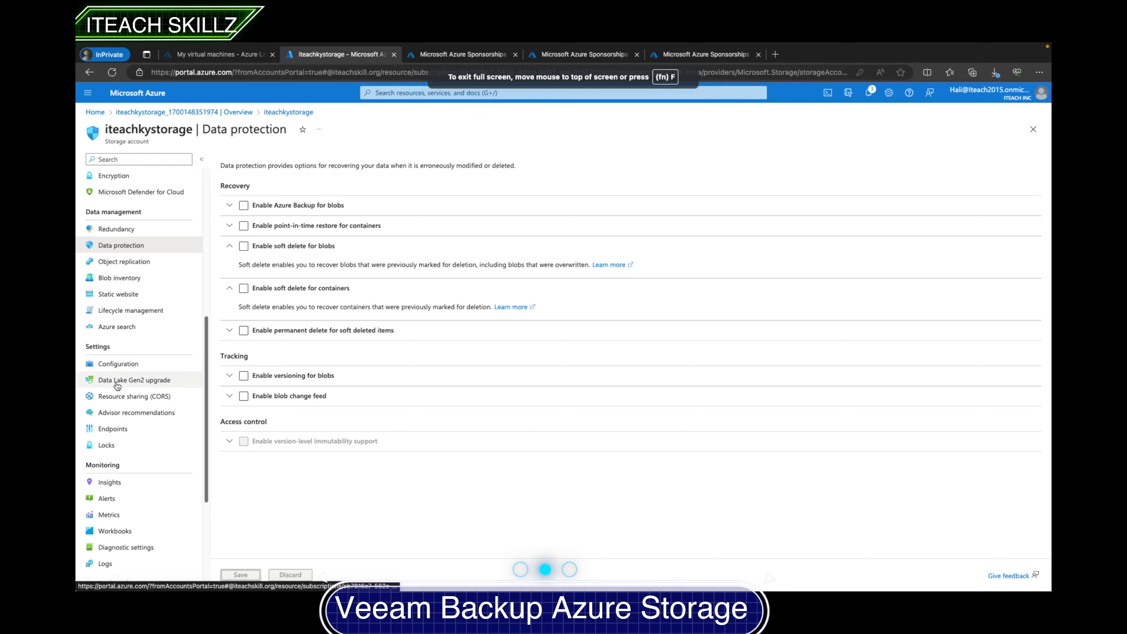
pyautogui.scroll(-4, 127, 306)
pyautogui.scroll(1, 126, 307)
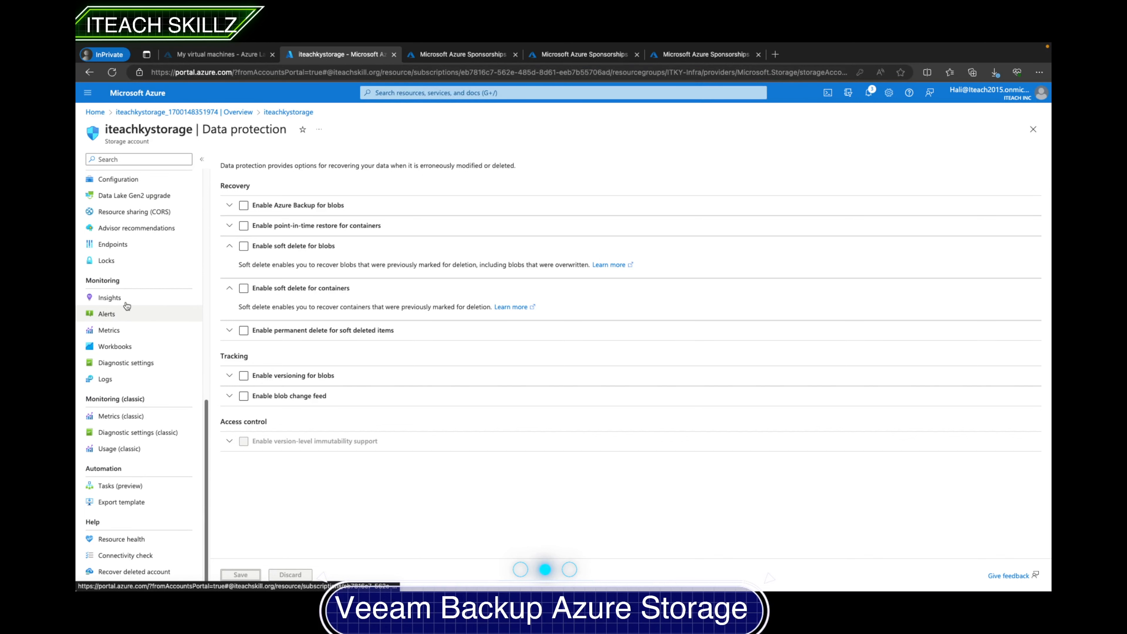
pyautogui.scroll(10, 127, 306)
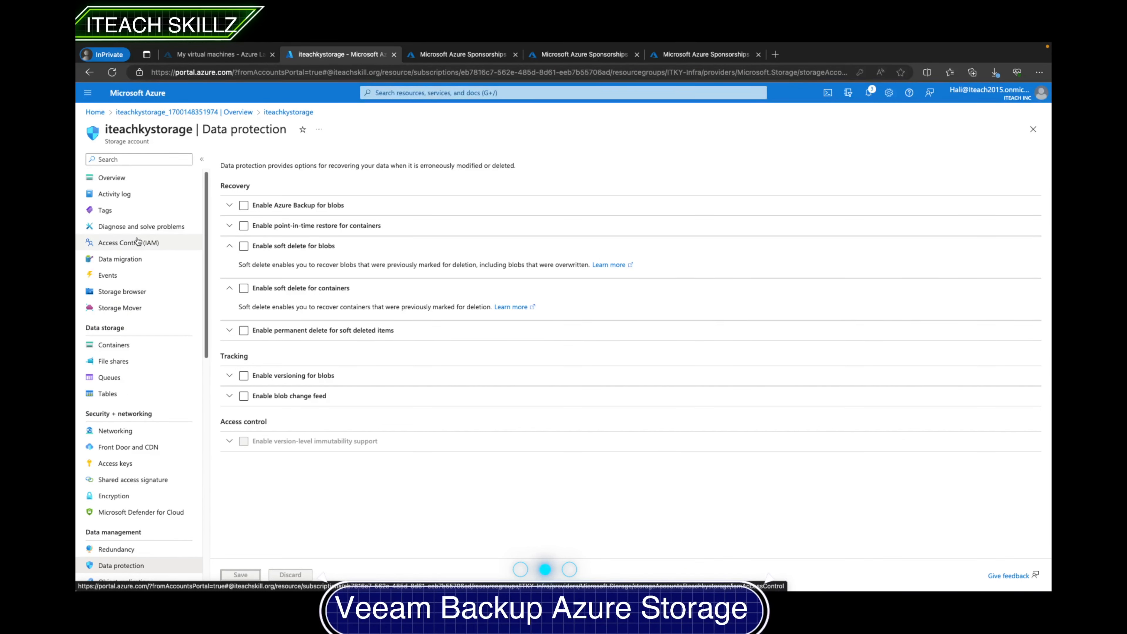
# - Browse the iteachskillz-veeambackupblob container's folders down through Veeam, Backup, VeeamStorage(DR Backup) and Clients to inspect the backup data
pyautogui.click(116, 346)
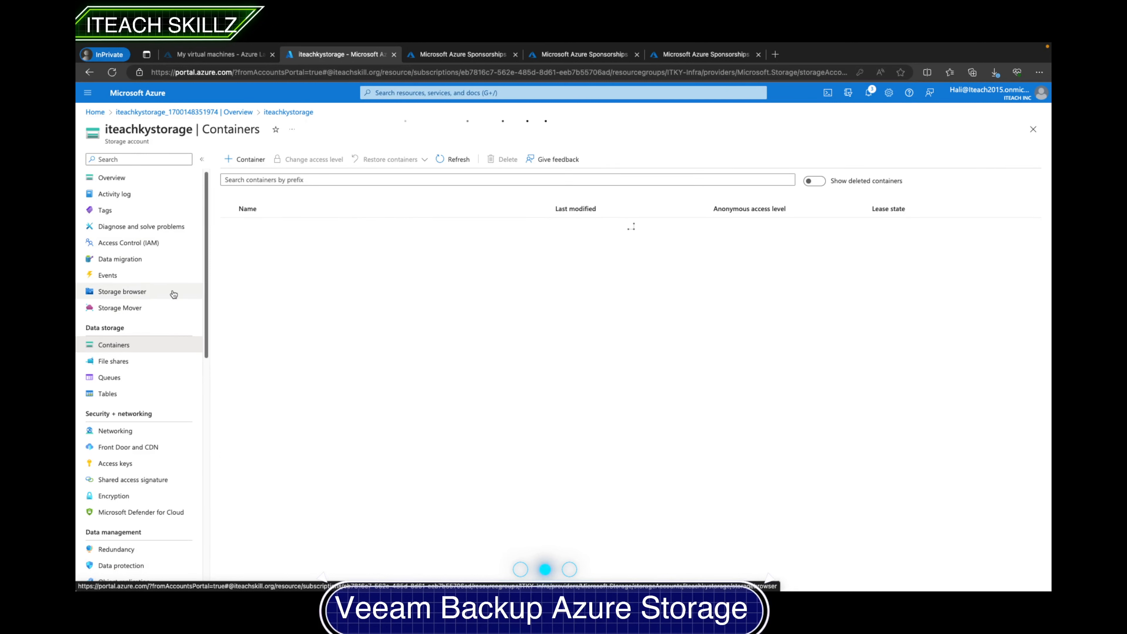
pyautogui.click(275, 244)
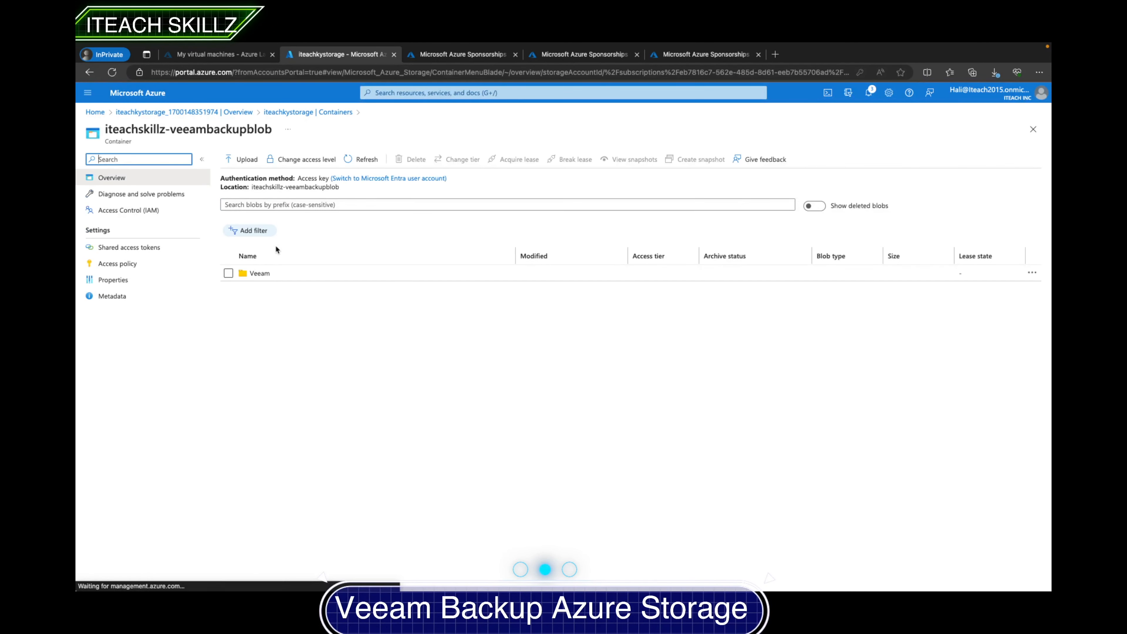
pyautogui.click(259, 274)
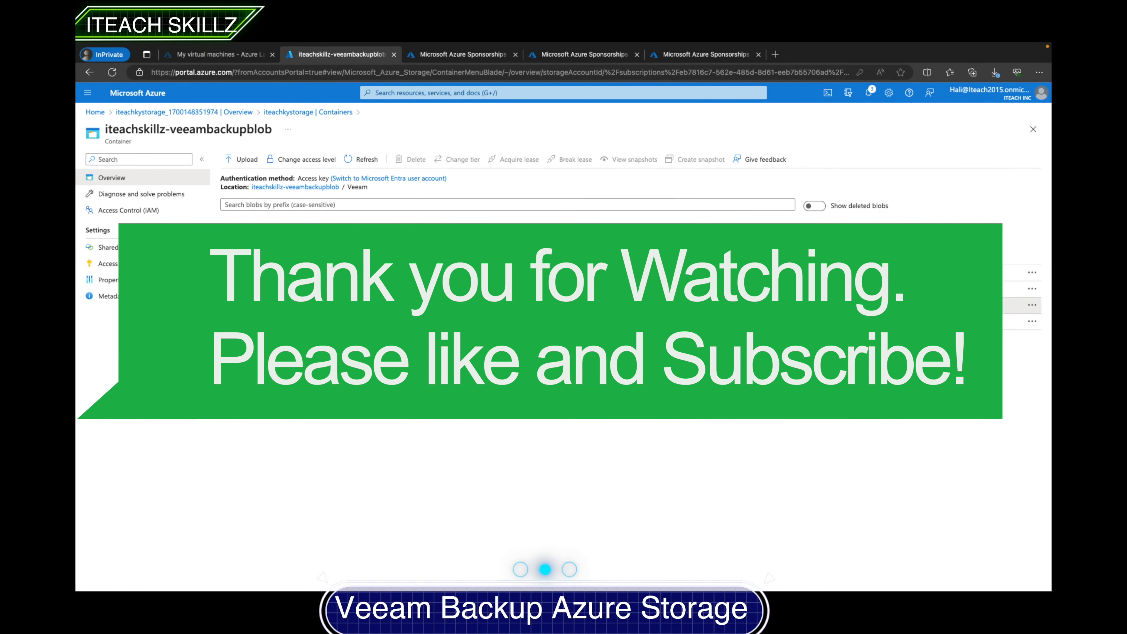
pyautogui.click(260, 305)
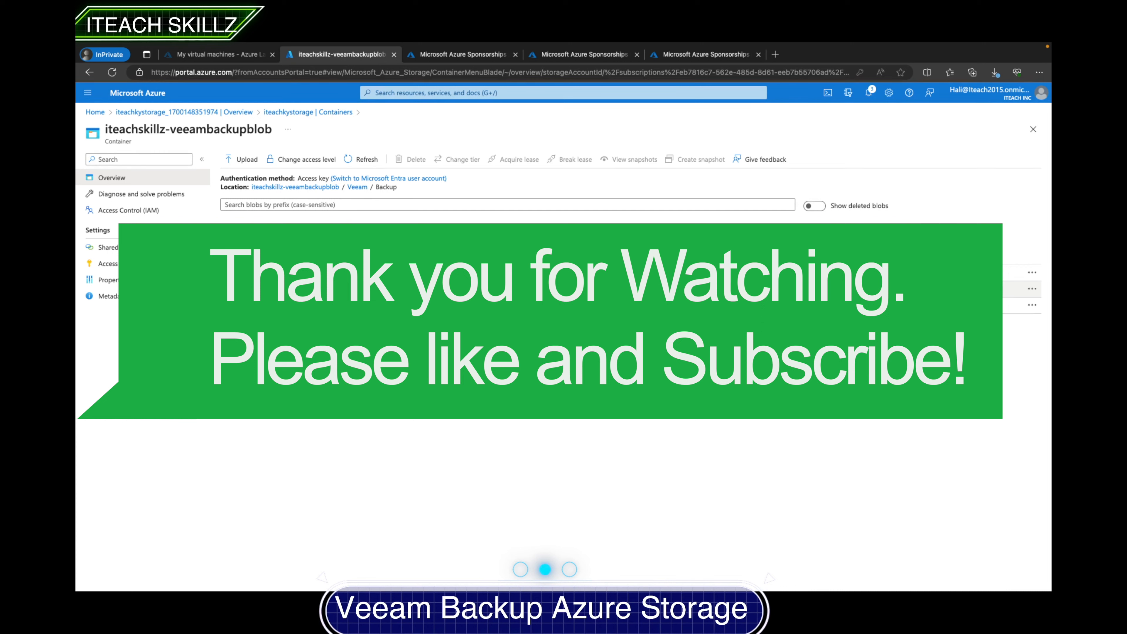
pyautogui.click(260, 289)
pyautogui.click(261, 290)
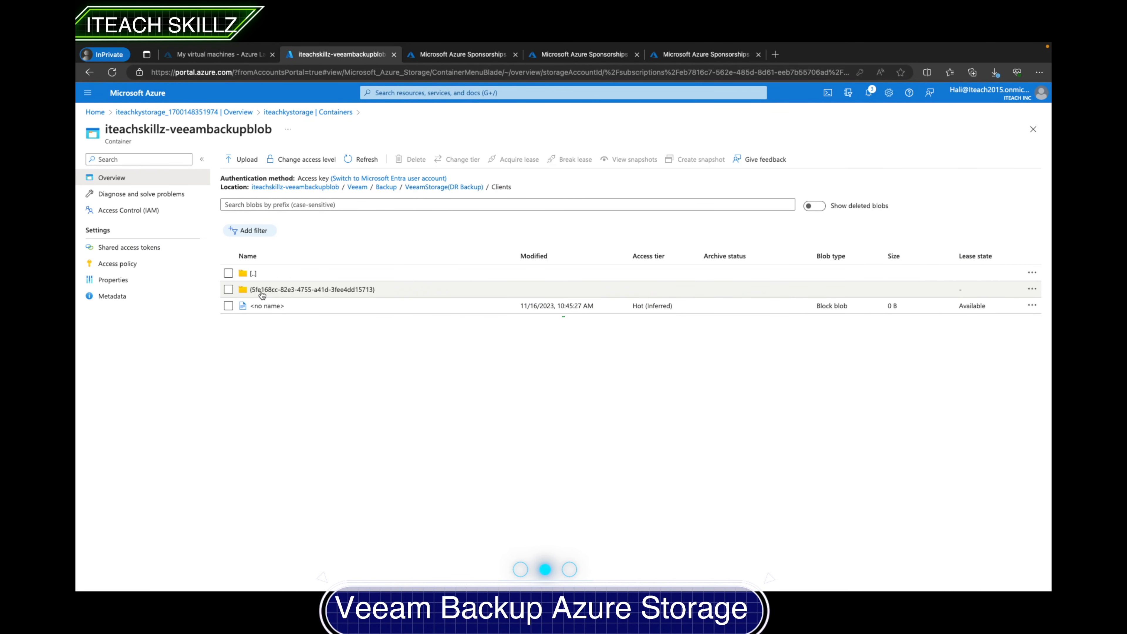
pyautogui.click(262, 293)
pyautogui.click(264, 293)
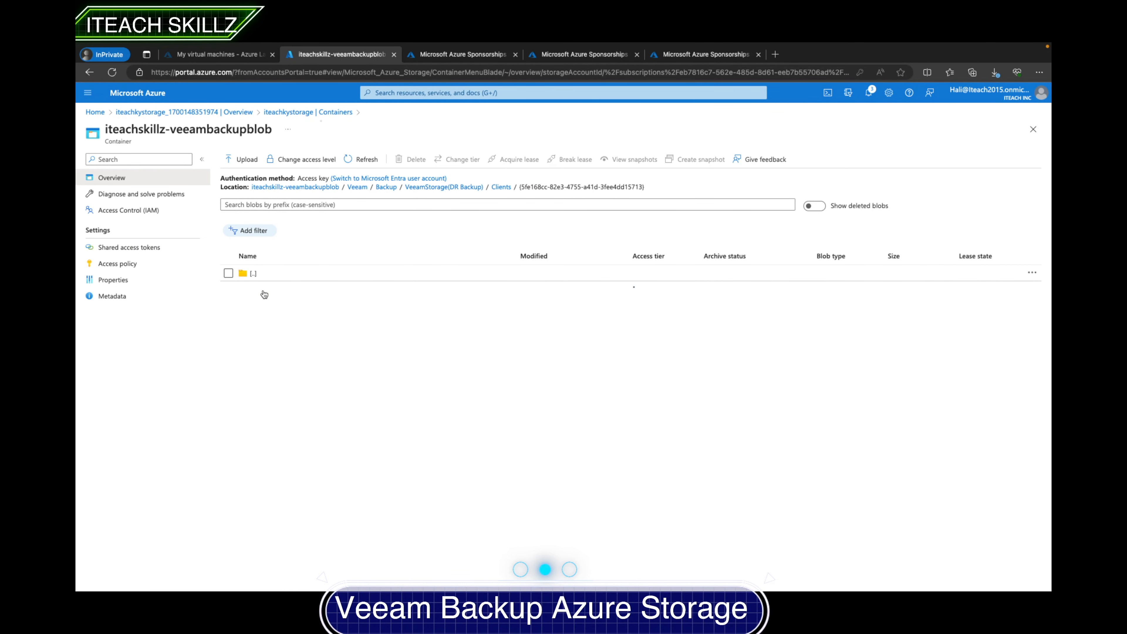